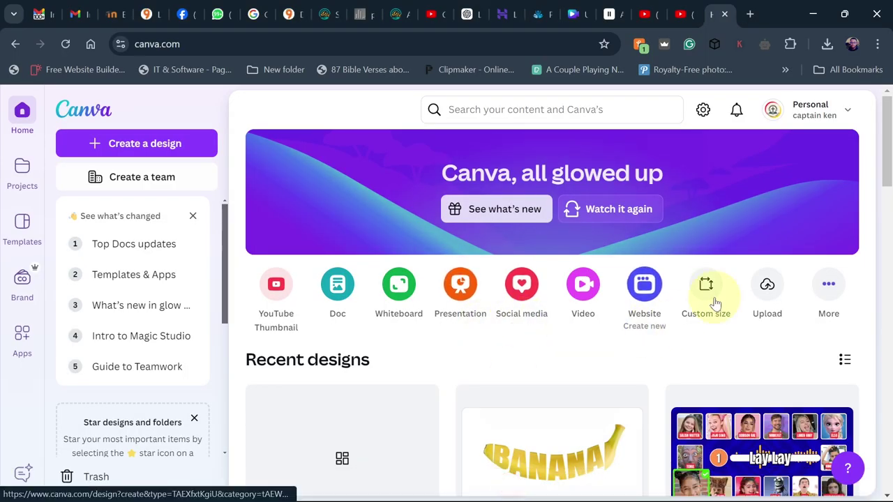
Create a blank custom-size 1920 × 1080 px Presentation (16:9) design.
{"action": "left_click", "coordinate": [706, 285]}
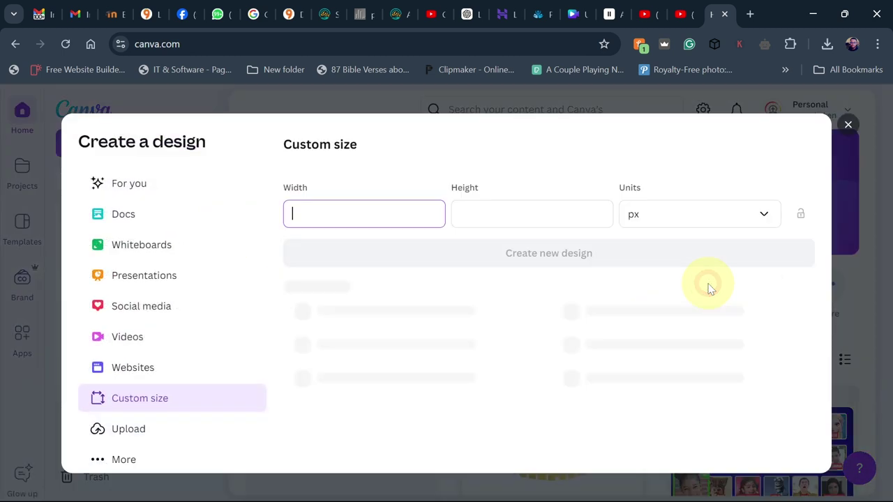
{"action": "type", "text": "192"}
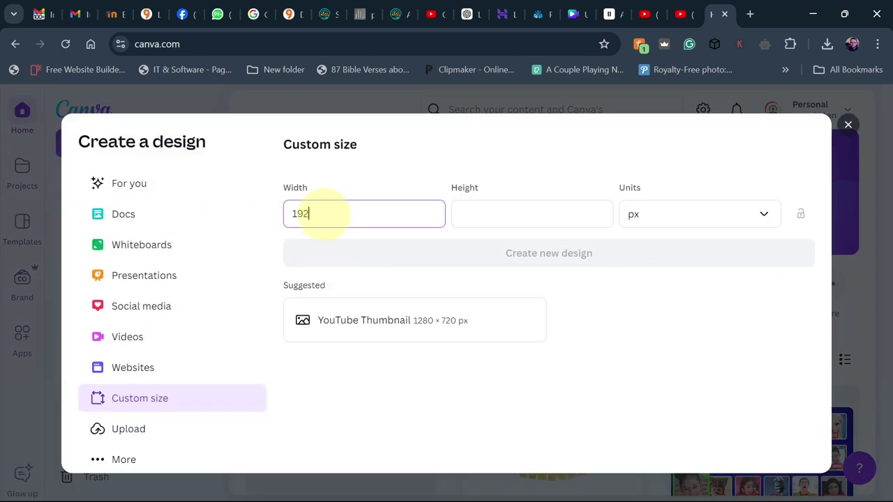
{"action": "type", "text": "0"}
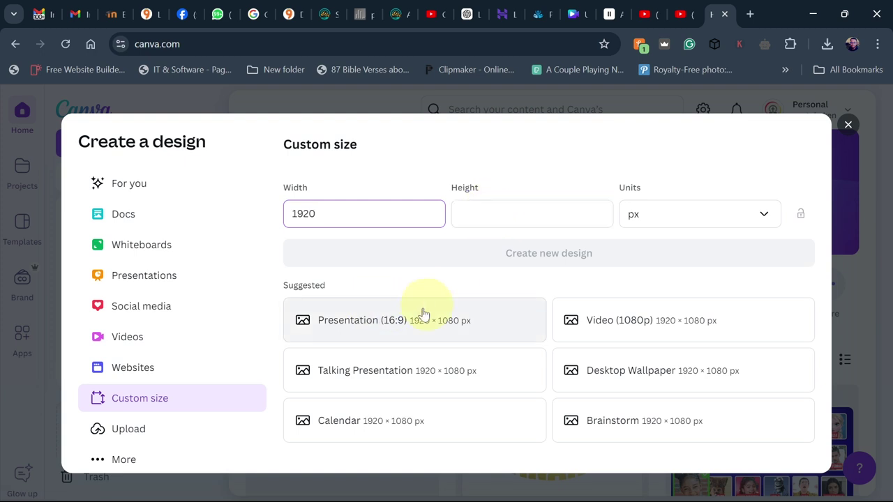
{"action": "left_click", "coordinate": [419, 322]}
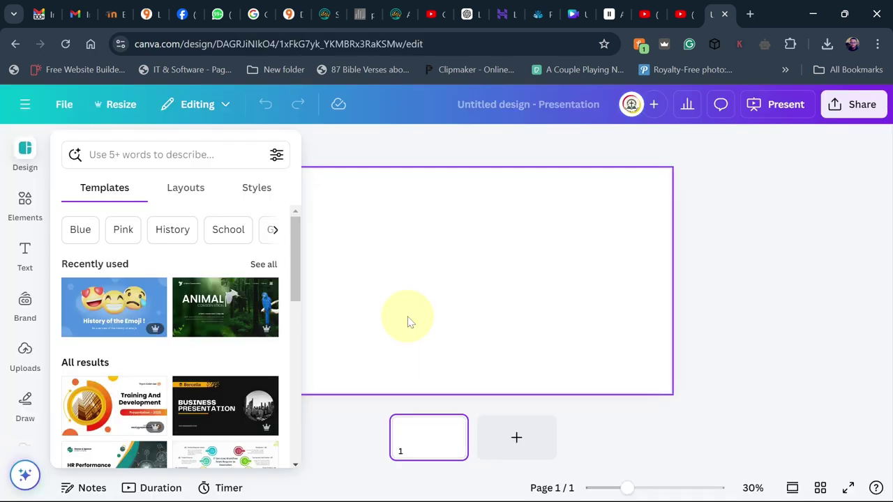
Add the uploaded banana photo and enlarge it to about 1,841 × 1,037 to nearly fill the page.
{"action": "left_click", "coordinate": [25, 356]}
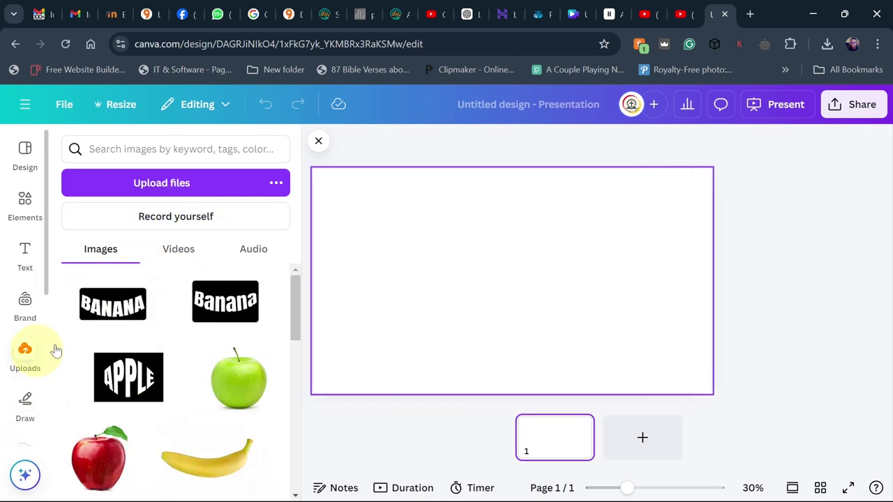
{"action": "left_click", "coordinate": [212, 472]}
{"action": "left_click_drag", "start_coordinate": [392, 213], "coordinate": [332, 183]}
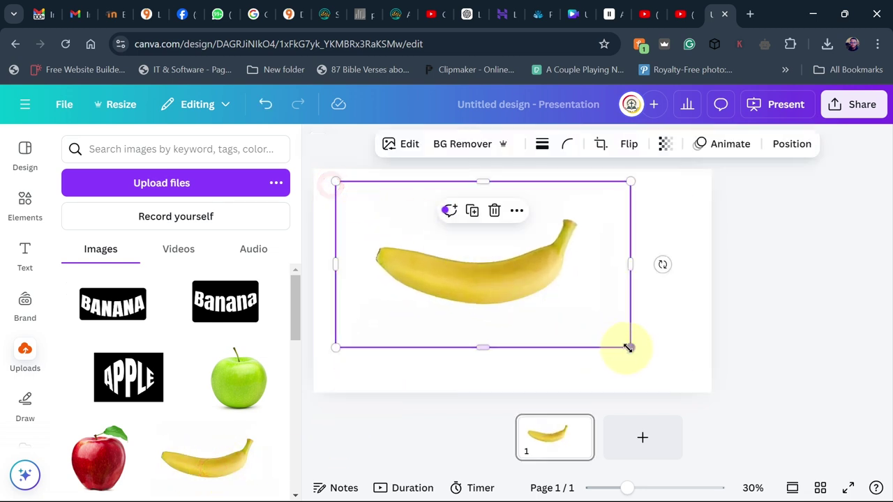
{"action": "left_click_drag", "start_coordinate": [649, 355], "coordinate": [719, 360]}
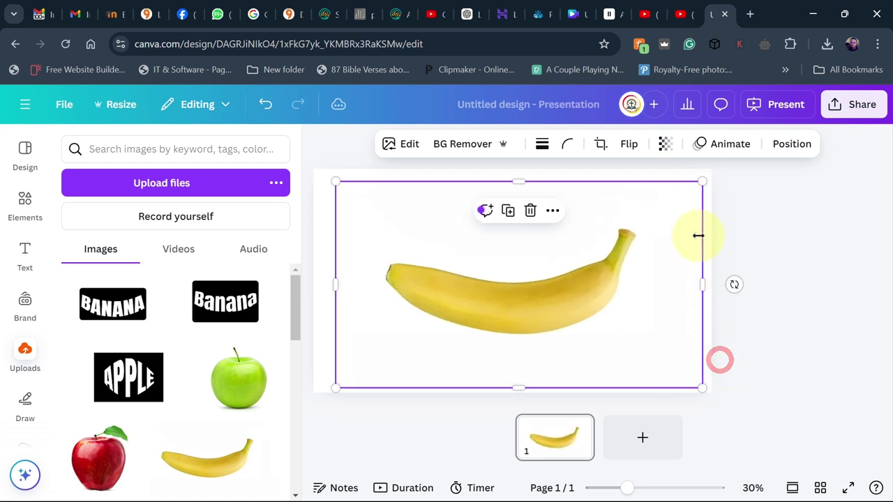
{"action": "left_click_drag", "start_coordinate": [701, 181], "coordinate": [714, 173]}
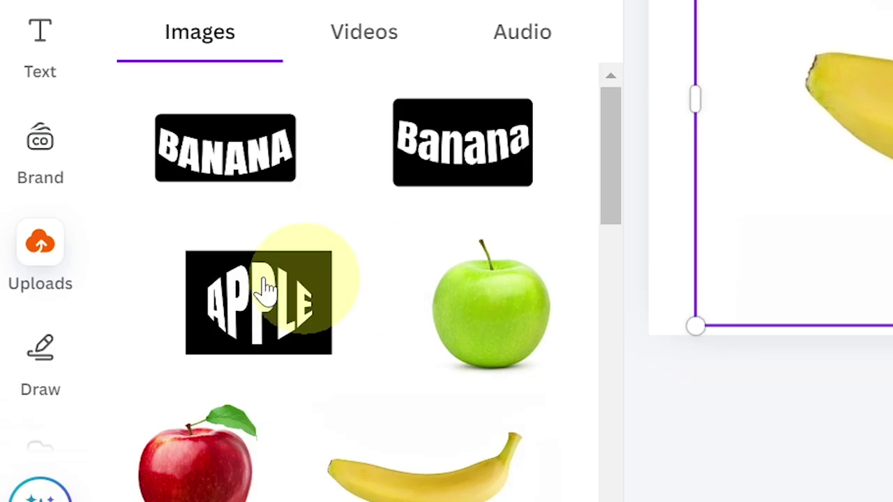
{"action": "scroll", "coordinate": [30, 273], "scroll_direction": "down", "scroll_amount": 5}
Search the Apps panel for TypeCraft and open the TypeCraft lettering app.
{"action": "left_click", "coordinate": [34, 279]}
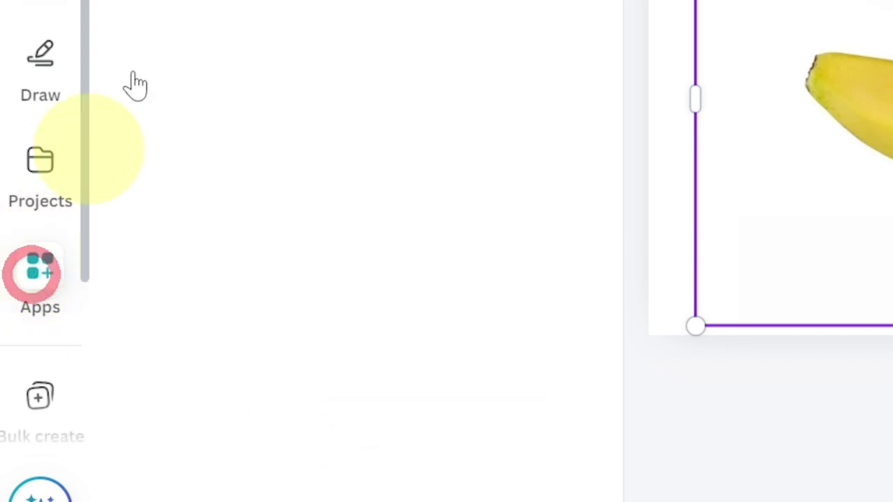
{"action": "left_click", "coordinate": [159, 17]}
{"action": "type", "text": "tye"}
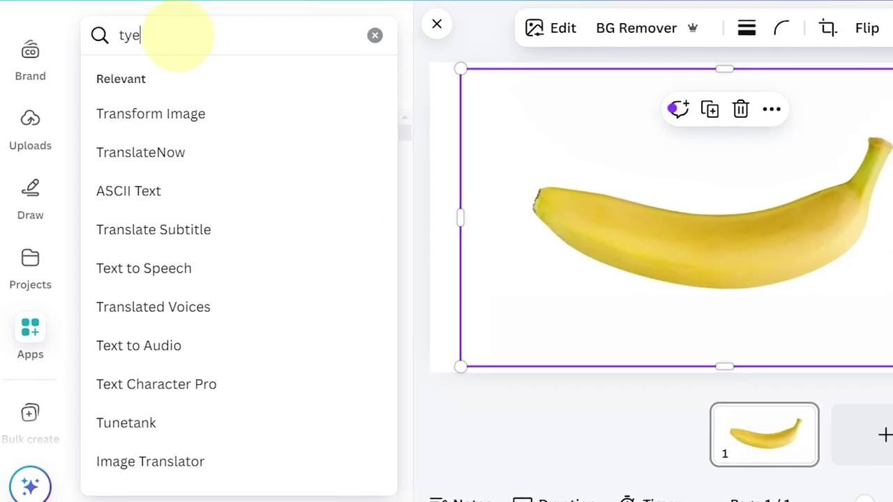
{"action": "key", "text": "BackSpace"}
{"action": "key", "text": "BackSpace"}
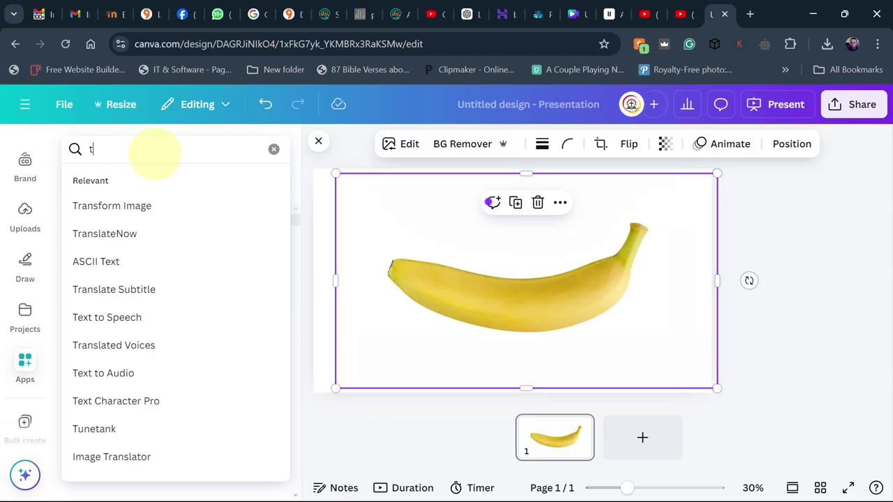
{"action": "type", "text": "ypecr"}
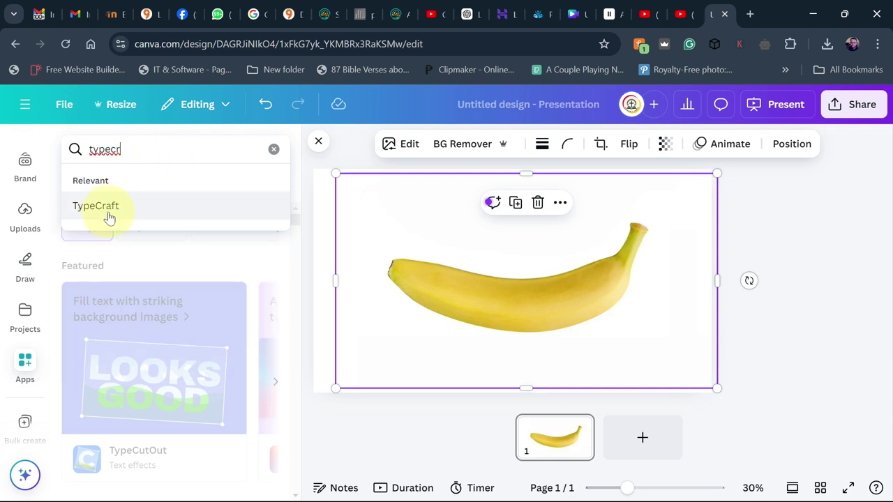
{"action": "left_click", "coordinate": [108, 213]}
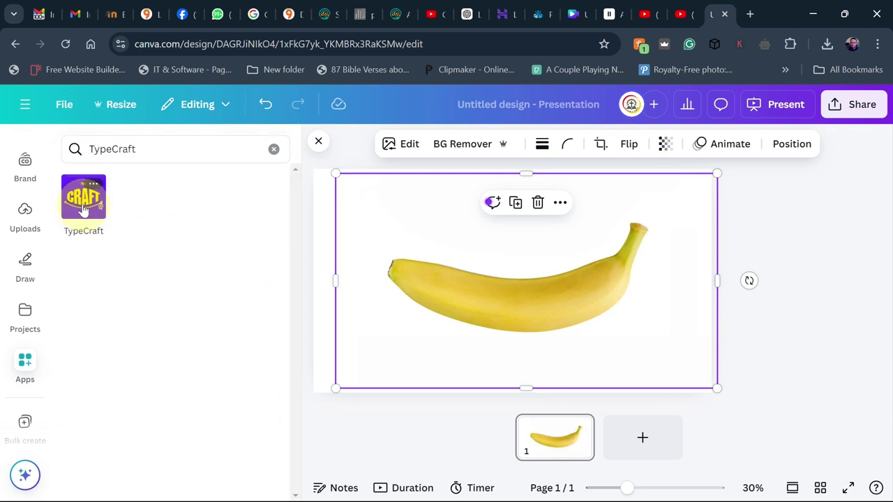
{"action": "left_click", "coordinate": [99, 211]}
Replace the sample TYPECRAFT 123 text with BANANA.
{"action": "left_click", "coordinate": [105, 209]}
{"action": "left_click_drag", "start_coordinate": [146, 210], "coordinate": [66, 202]}
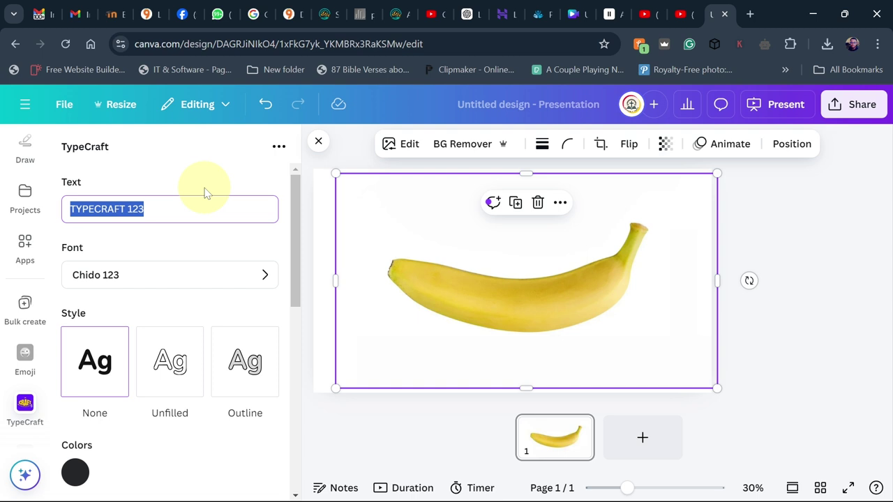
{"action": "type", "text": "BANANA"}
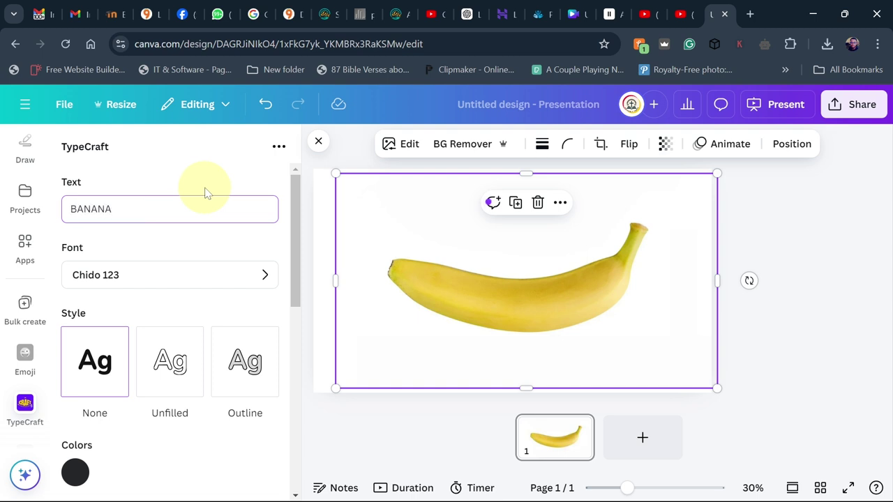
Set the lettering font to Anton Regular.
{"action": "left_click", "coordinate": [130, 277]}
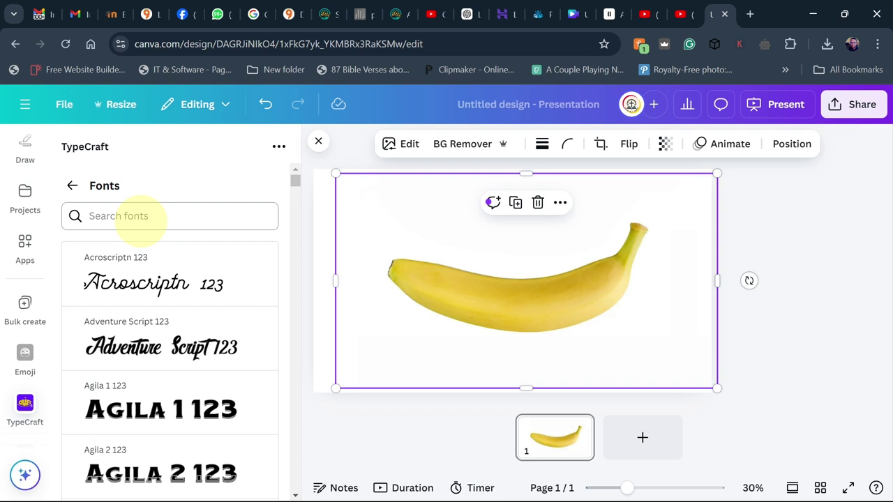
{"action": "left_click", "coordinate": [145, 216]}
{"action": "type", "text": "ANTO"}
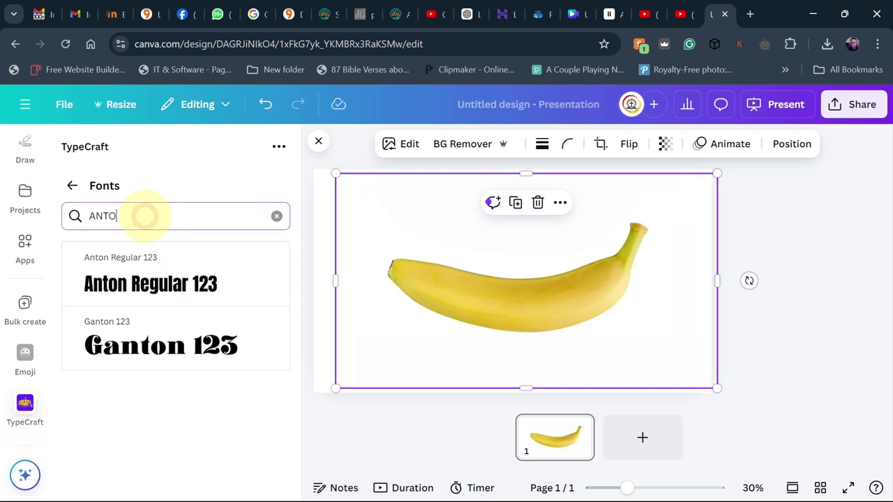
{"action": "left_click", "coordinate": [132, 283]}
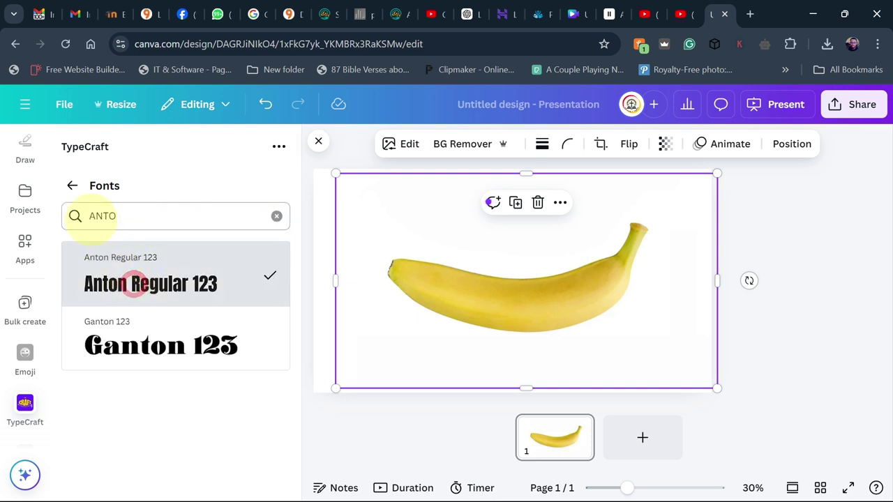
{"action": "left_click", "coordinate": [71, 187]}
{"action": "scroll", "coordinate": [126, 305], "scroll_direction": "down", "scroll_amount": 3}
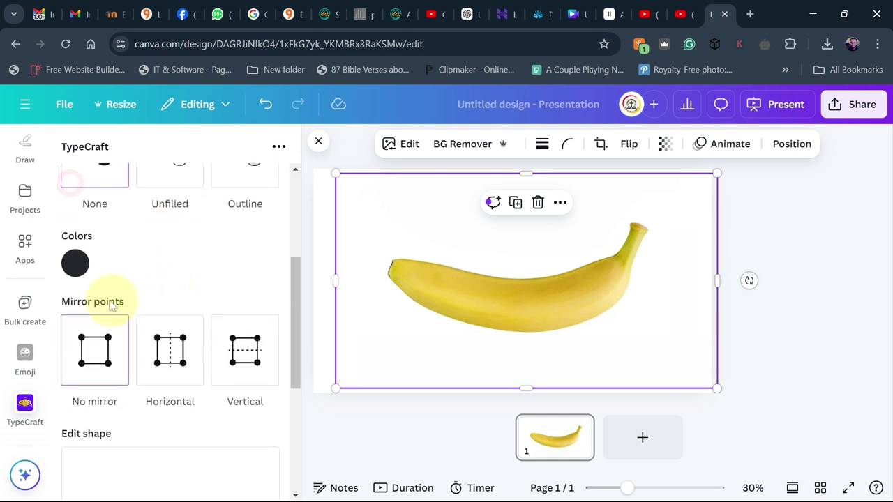
{"action": "scroll", "coordinate": [248, 300], "scroll_direction": "down", "scroll_amount": 1}
{"action": "scroll", "coordinate": [184, 382], "scroll_direction": "down", "scroll_amount": 3}
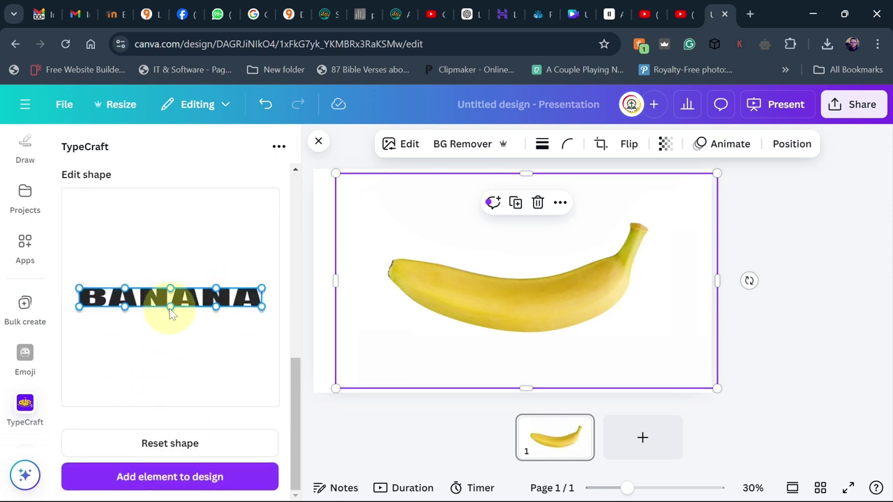
Bend BANANA into a downward curve and add the lettering to the page.
{"action": "left_click_drag", "start_coordinate": [171, 311], "coordinate": [167, 351]}
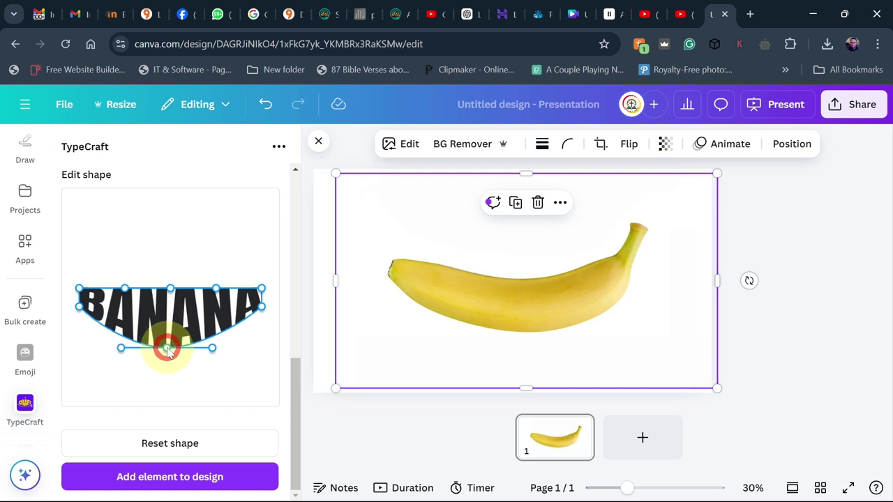
{"action": "left_click", "coordinate": [168, 302]}
{"action": "left_click_drag", "start_coordinate": [172, 294], "coordinate": [170, 303]}
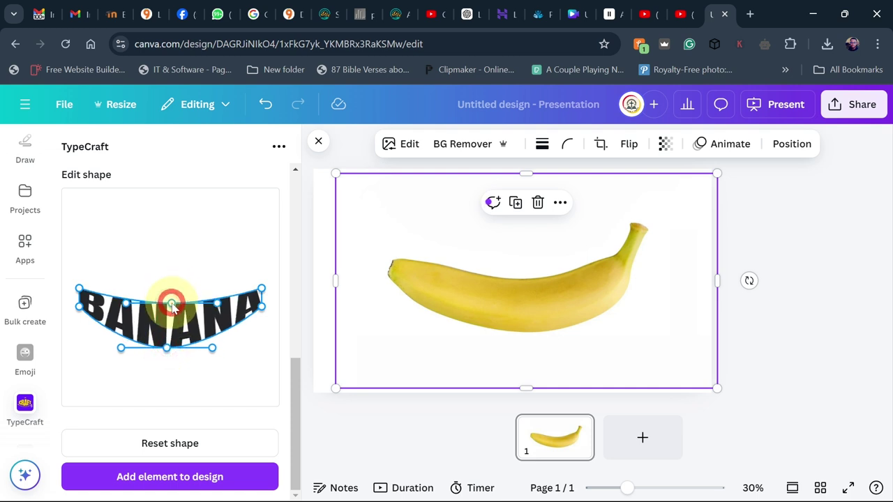
{"action": "left_click_drag", "start_coordinate": [262, 307], "coordinate": [264, 325]}
{"action": "left_click", "coordinate": [159, 477]}
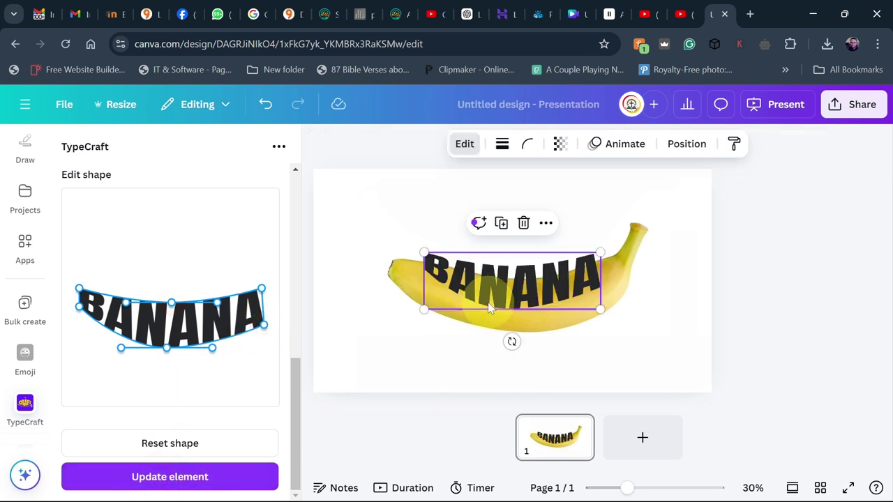
Move the lettering down onto the banana and reshape the curve's left and right ends.
{"action": "left_click_drag", "start_coordinate": [497, 297], "coordinate": [497, 310]}
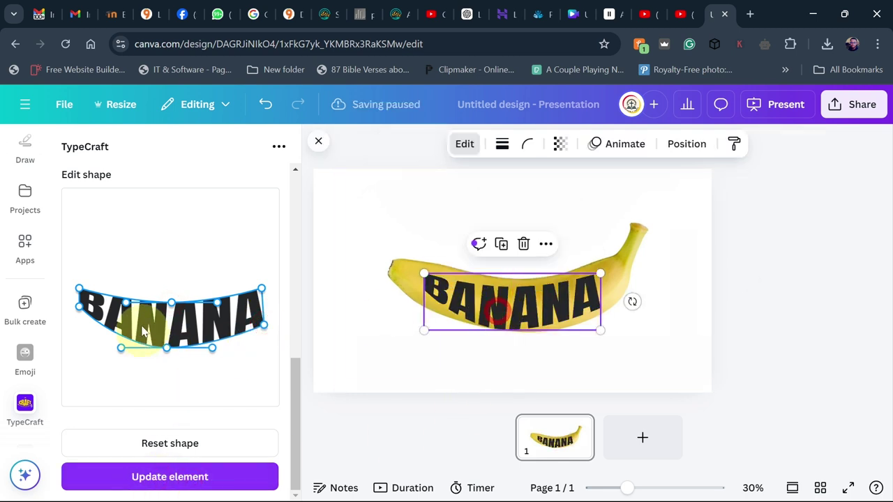
{"action": "left_click", "coordinate": [78, 319]}
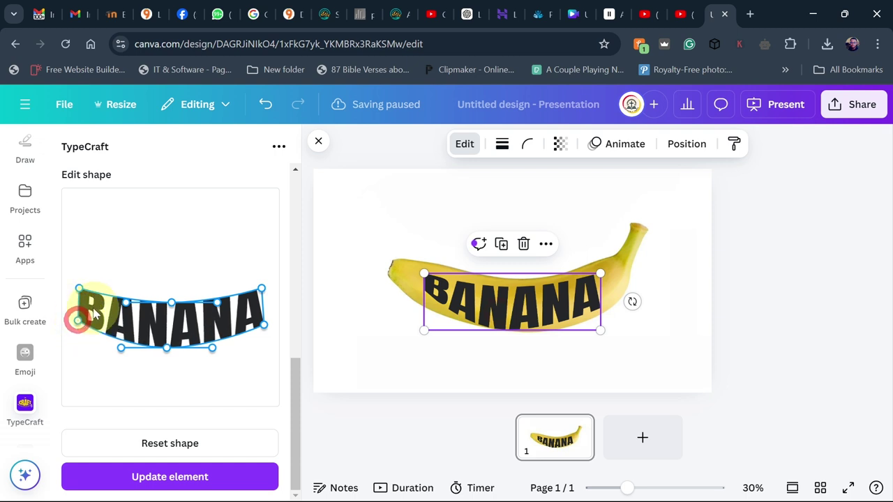
{"action": "left_click_drag", "start_coordinate": [261, 288], "coordinate": [259, 281]}
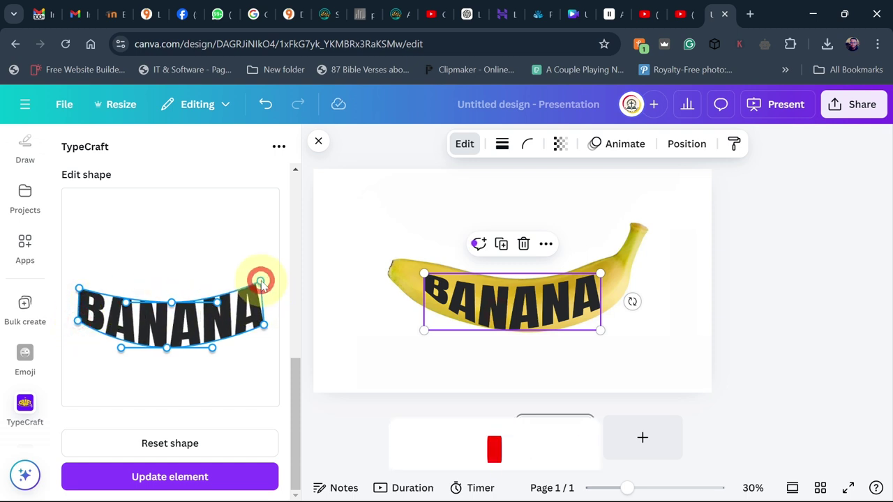
{"action": "left_click", "coordinate": [263, 325]}
{"action": "left_click", "coordinate": [174, 476]}
Reshape the curve's left end and enlarge the lettering across the banana.
{"action": "left_click", "coordinate": [500, 297]}
{"action": "left_click_drag", "start_coordinate": [126, 302], "coordinate": [123, 296]}
{"action": "left_click_drag", "start_coordinate": [122, 351], "coordinate": [121, 354]}
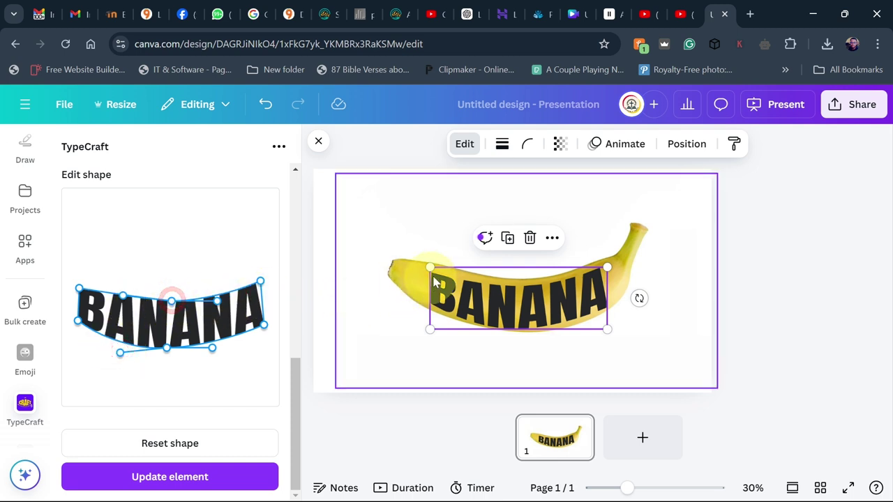
{"action": "left_click_drag", "start_coordinate": [429, 267], "coordinate": [410, 258]}
{"action": "left_click_drag", "start_coordinate": [608, 259], "coordinate": [615, 257]}
{"action": "left_click_drag", "start_coordinate": [569, 291], "coordinate": [575, 293]}
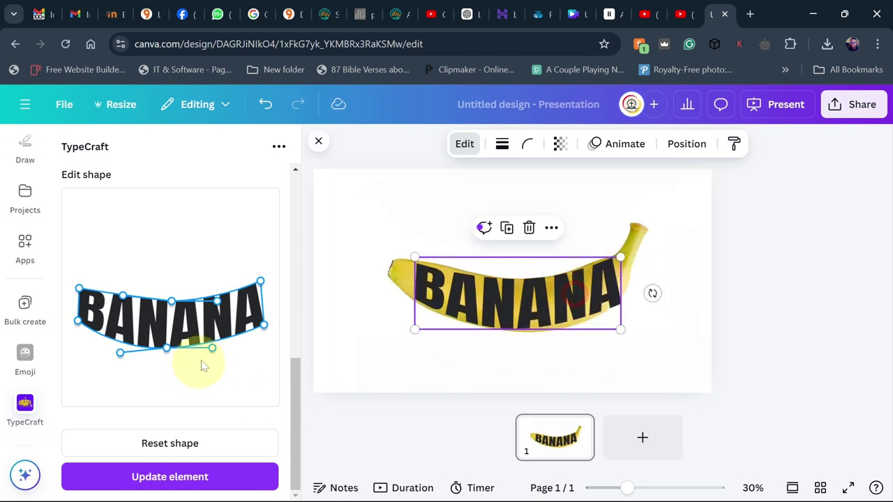
{"action": "left_click_drag", "start_coordinate": [212, 349], "coordinate": [214, 352]}
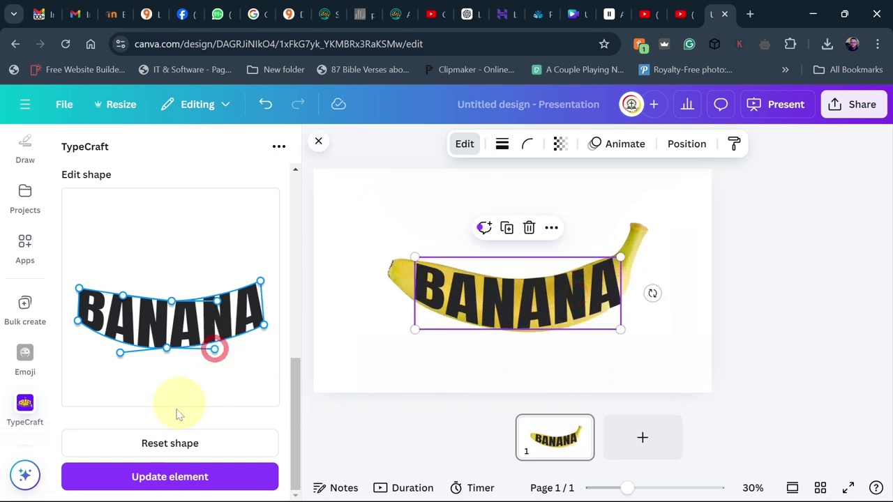
{"action": "left_click", "coordinate": [175, 481]}
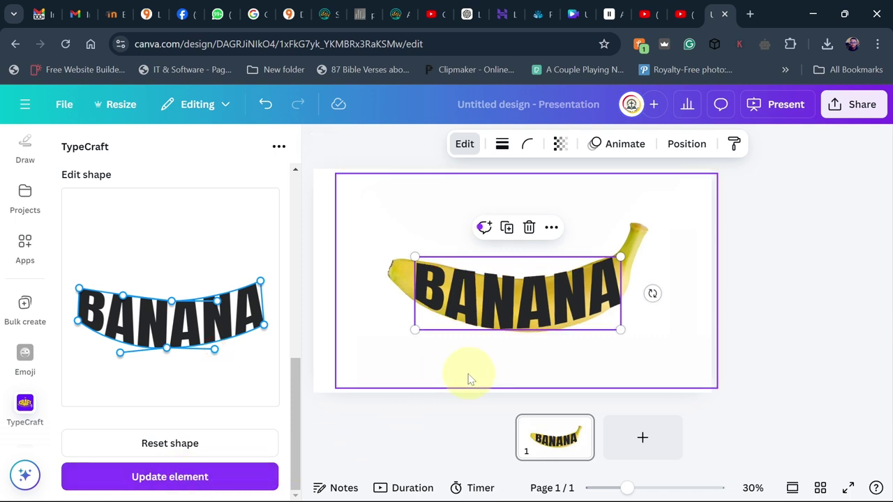
Fine-tune the curve's top middle and bottom-right points and apply the changes.
{"action": "left_click_drag", "start_coordinate": [170, 300], "coordinate": [169, 305]}
{"action": "left_click", "coordinate": [224, 341]}
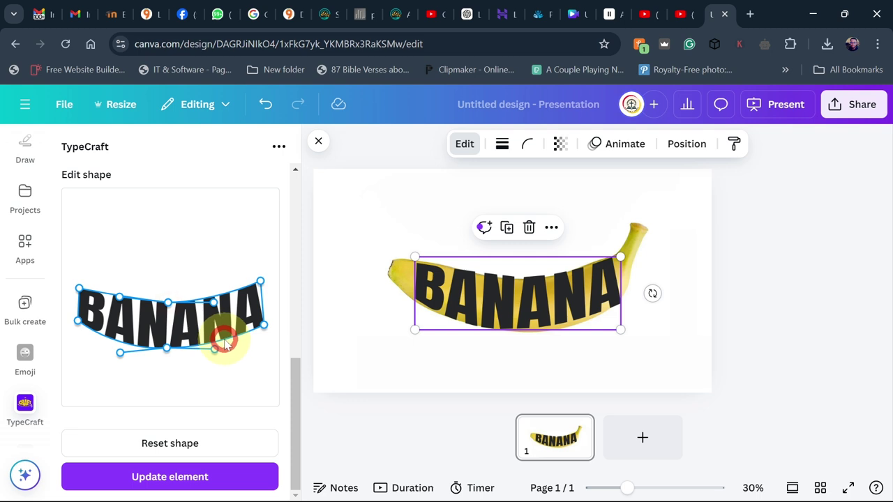
{"action": "left_click_drag", "start_coordinate": [214, 350], "coordinate": [215, 355]}
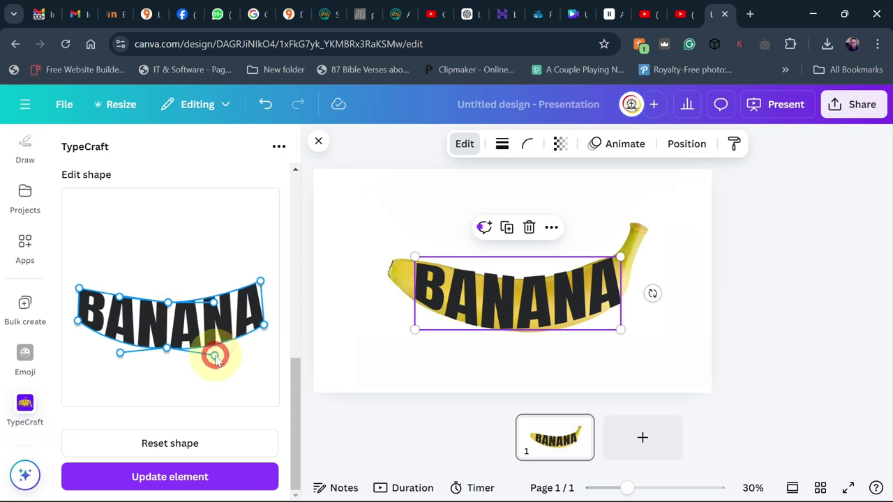
{"action": "left_click", "coordinate": [188, 477]}
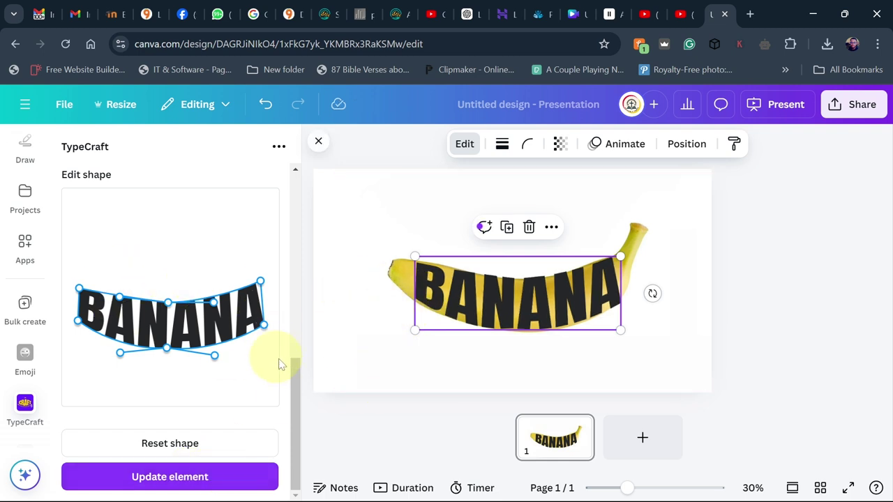
{"action": "left_click_drag", "start_coordinate": [293, 375], "coordinate": [289, 268]}
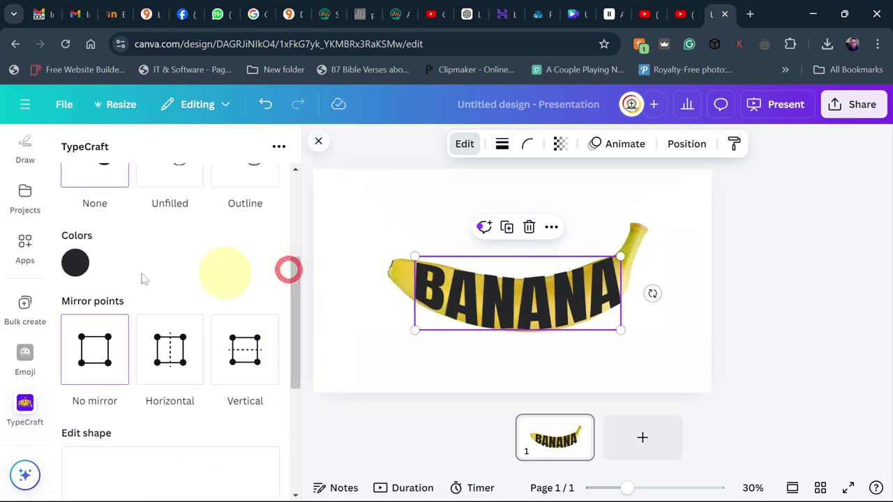
{"action": "left_click", "coordinate": [72, 265]}
Make the curved BANANA lettering white and update the element.
{"action": "left_click_drag", "start_coordinate": [82, 359], "coordinate": [75, 292]}
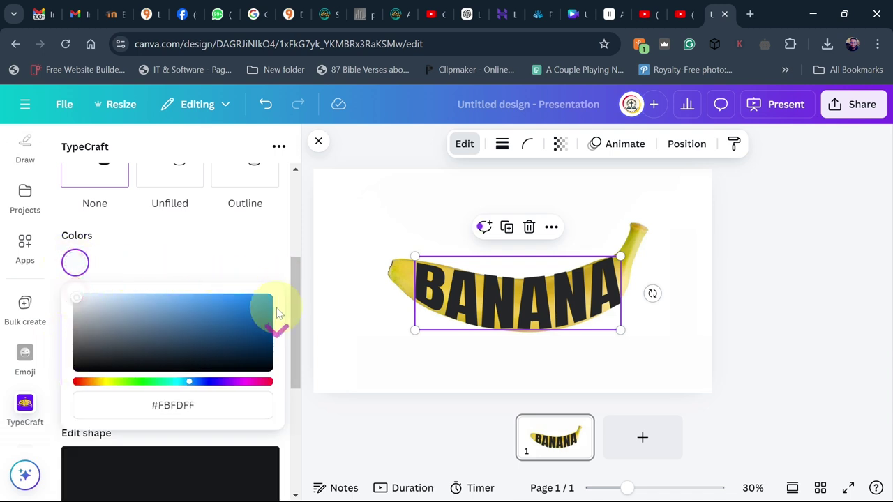
{"action": "left_click_drag", "start_coordinate": [300, 322], "coordinate": [279, 450]}
{"action": "left_click", "coordinate": [172, 479]}
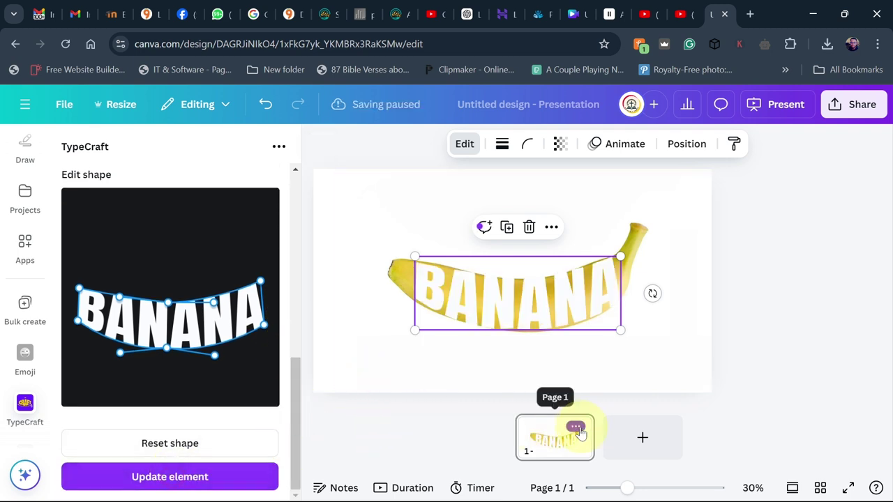
Duplicate the page and delete the BANANA lettering from page 2.
{"action": "left_click", "coordinate": [575, 426]}
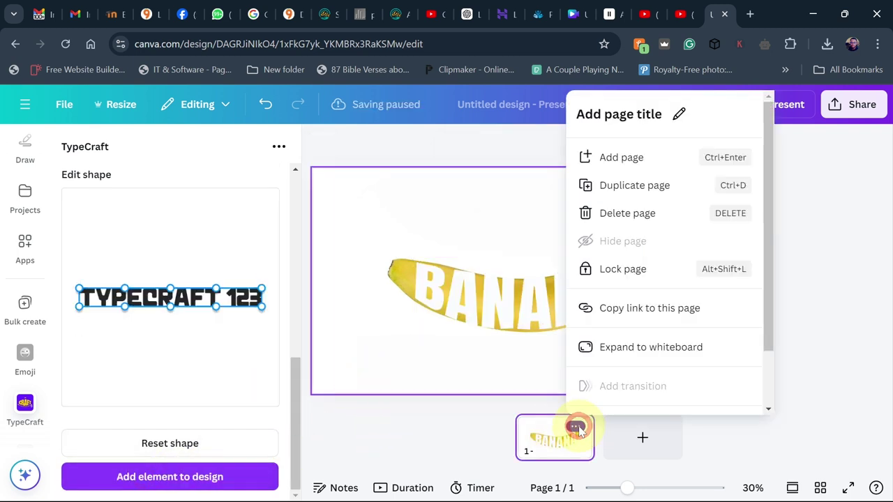
{"action": "left_click", "coordinate": [630, 185]}
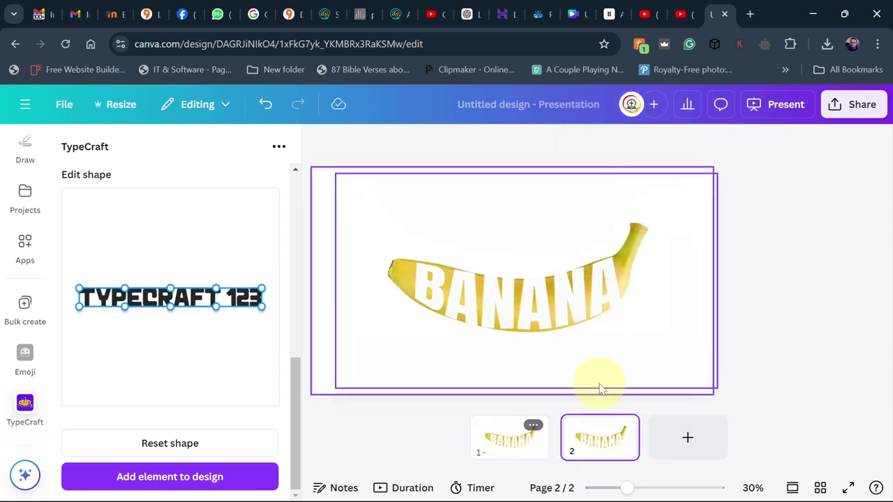
{"action": "left_click", "coordinate": [513, 298]}
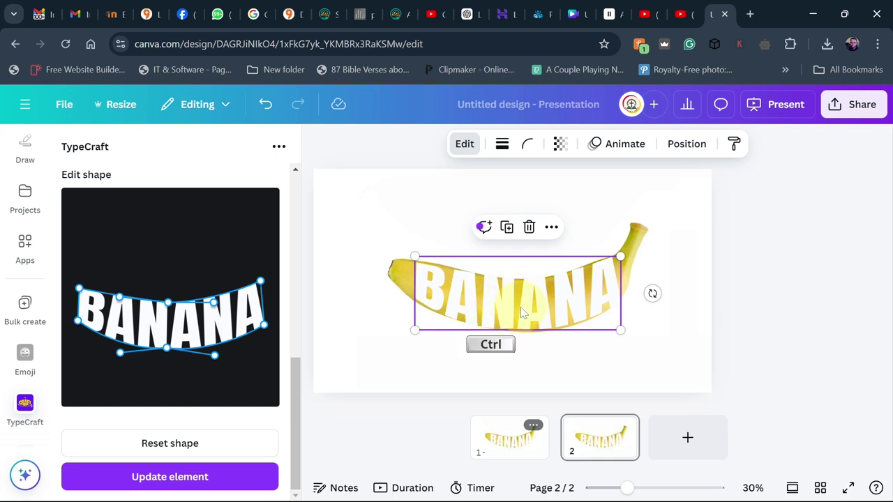
{"action": "left_click", "coordinate": [529, 226]}
{"action": "left_click", "coordinate": [521, 300]}
Delete the banana photo from page 2 and add a square stretched into a wide rectangle.
{"action": "left_click", "coordinate": [538, 202]}
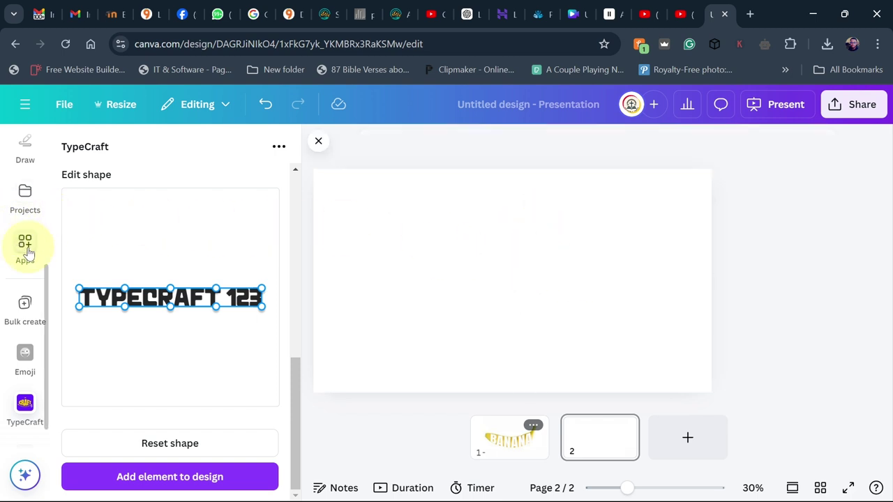
{"action": "scroll", "coordinate": [25, 237], "scroll_direction": "up", "scroll_amount": 3}
{"action": "left_click", "coordinate": [25, 202]}
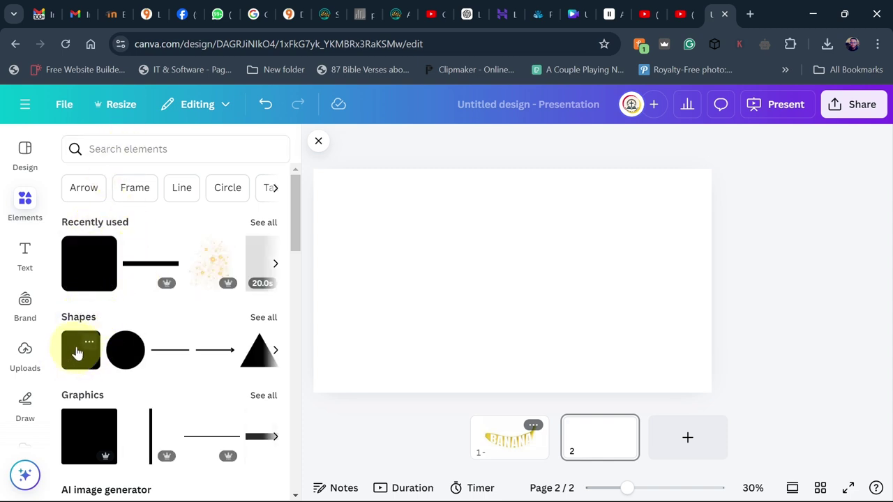
{"action": "left_click", "coordinate": [78, 350]}
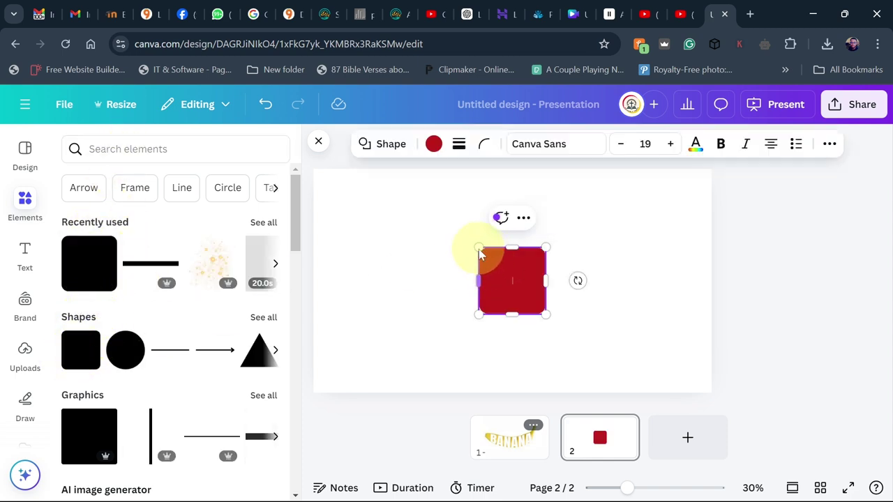
{"action": "left_click_drag", "start_coordinate": [473, 244], "coordinate": [415, 203]}
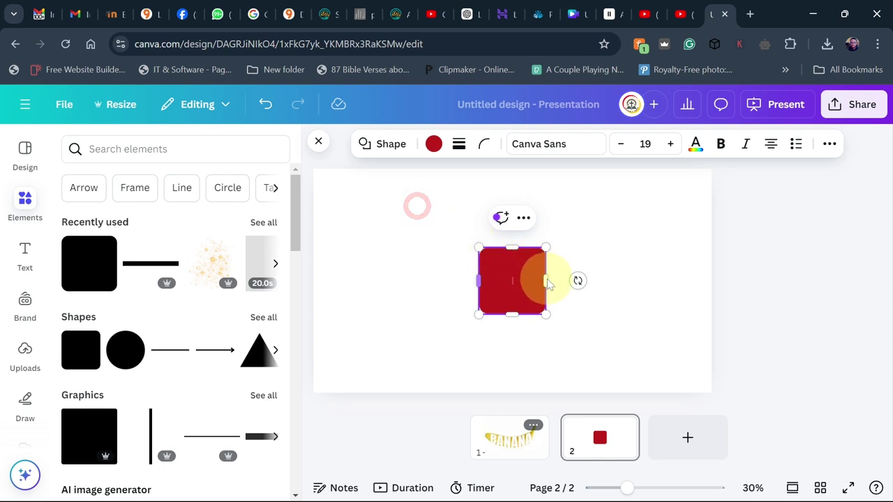
{"action": "left_click_drag", "start_coordinate": [545, 260], "coordinate": [635, 260]}
{"action": "left_click_drag", "start_coordinate": [522, 315], "coordinate": [520, 340]}
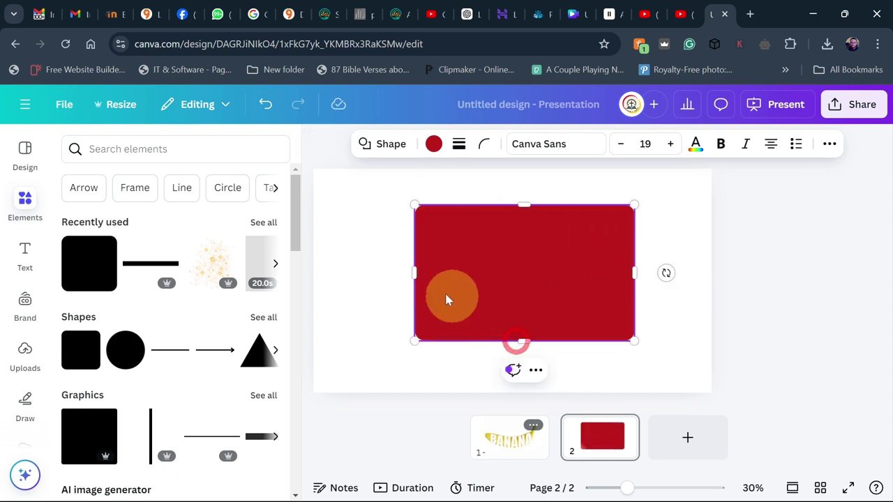
{"action": "left_click_drag", "start_coordinate": [412, 272], "coordinate": [357, 267]}
Colour the rectangle black and centre it on the page.
{"action": "left_click", "coordinate": [433, 144]}
{"action": "scroll", "coordinate": [185, 314], "scroll_direction": "down", "scroll_amount": 5}
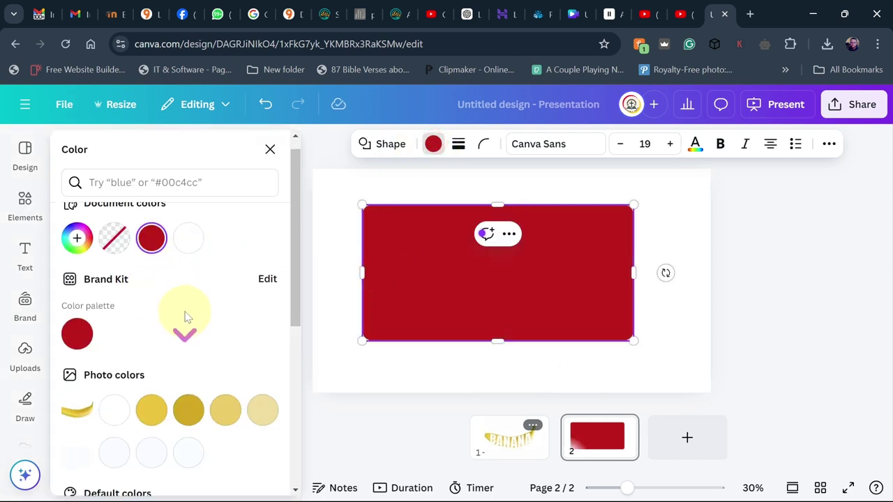
{"action": "left_click", "coordinate": [78, 357]}
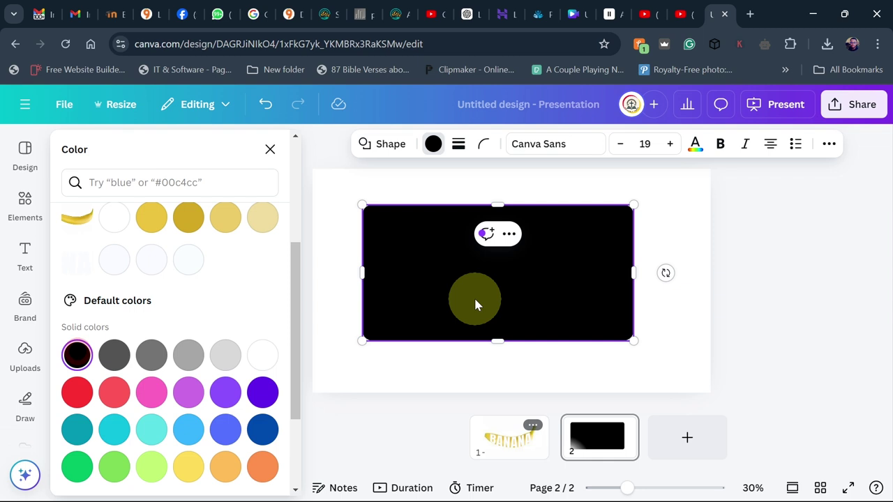
{"action": "left_click_drag", "start_coordinate": [479, 292], "coordinate": [489, 296]}
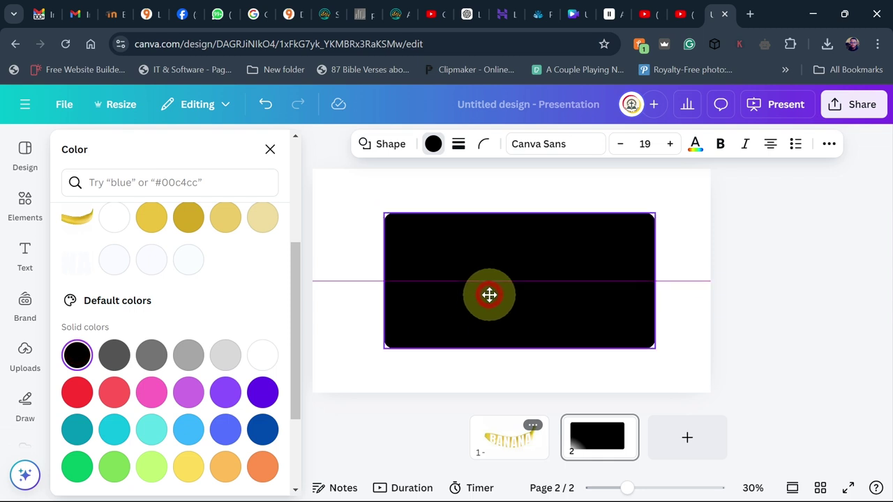
{"action": "left_click", "coordinate": [686, 235]}
Paste the white curved BANANA lettering and centre it on the black rectangle.
{"action": "key", "text": "ctrl+v"}
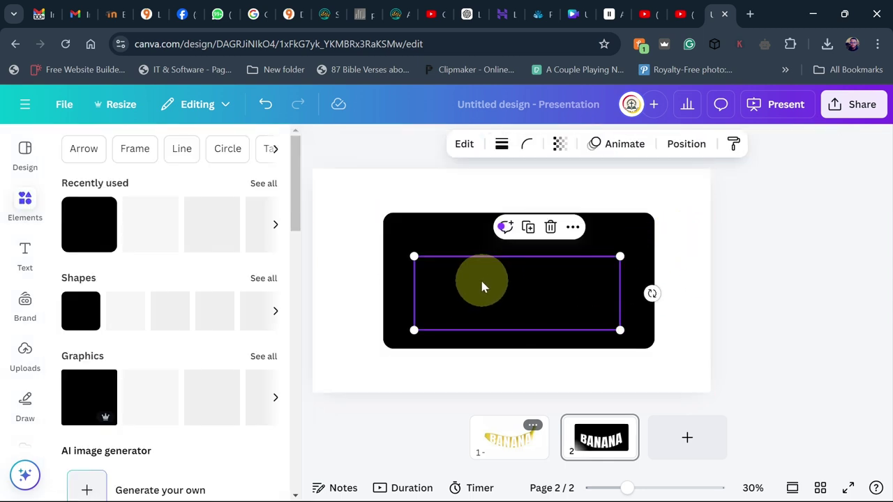
{"action": "left_click_drag", "start_coordinate": [497, 284], "coordinate": [516, 280]}
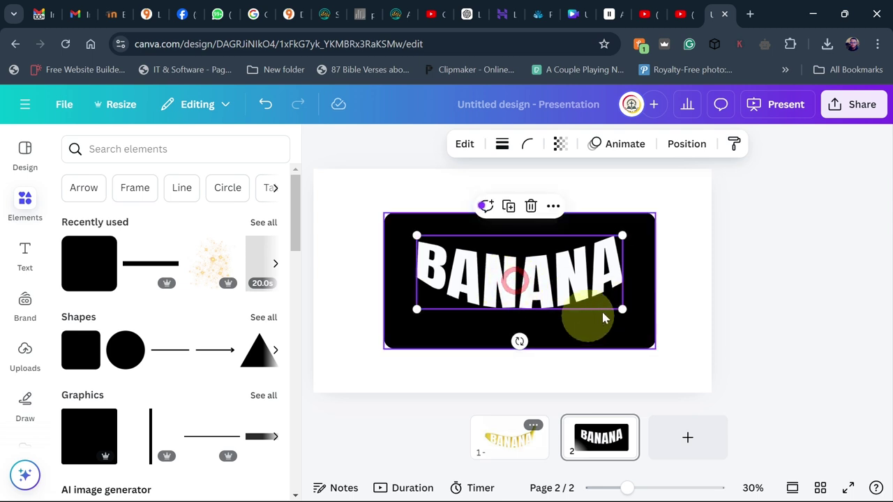
{"action": "left_click", "coordinate": [680, 281]}
{"action": "left_click", "coordinate": [855, 104]}
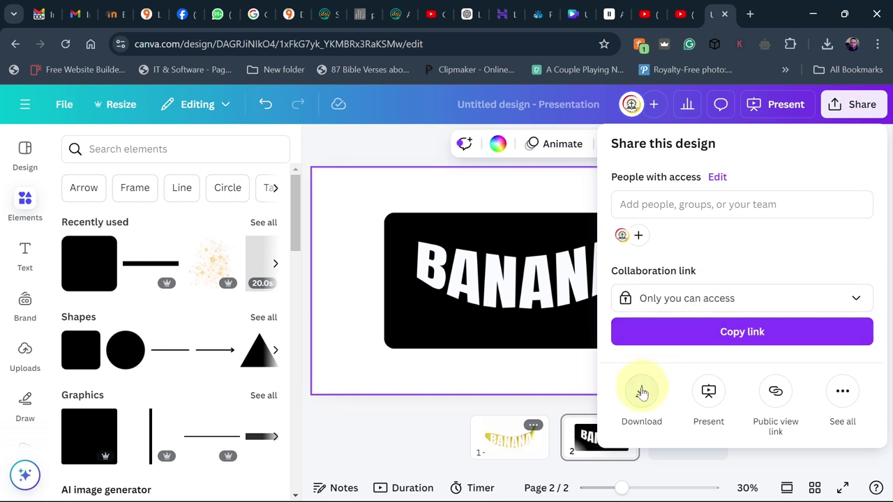
Download page 2 alone as a 1920 × 1080 PNG, with Page 1 excluded.
{"action": "left_click", "coordinate": [641, 390]}
{"action": "left_click", "coordinate": [800, 198]}
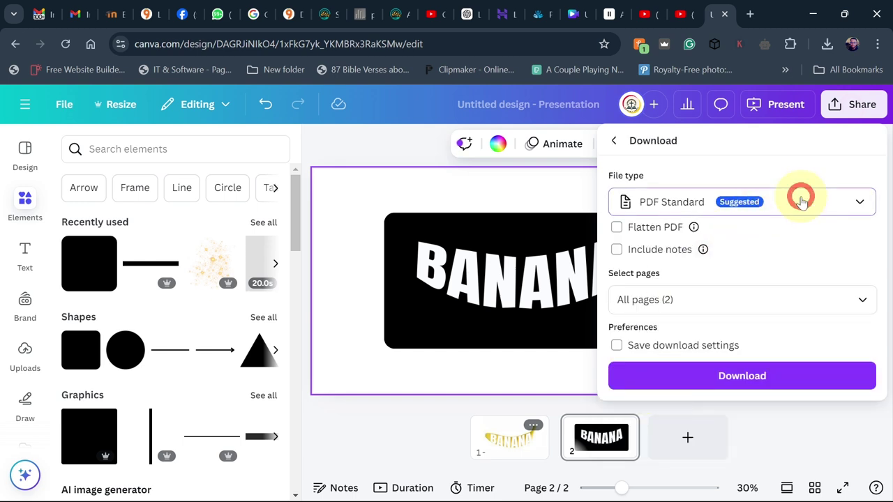
{"action": "scroll", "coordinate": [726, 286], "scroll_direction": "down", "scroll_amount": 3}
{"action": "left_click", "coordinate": [663, 383]}
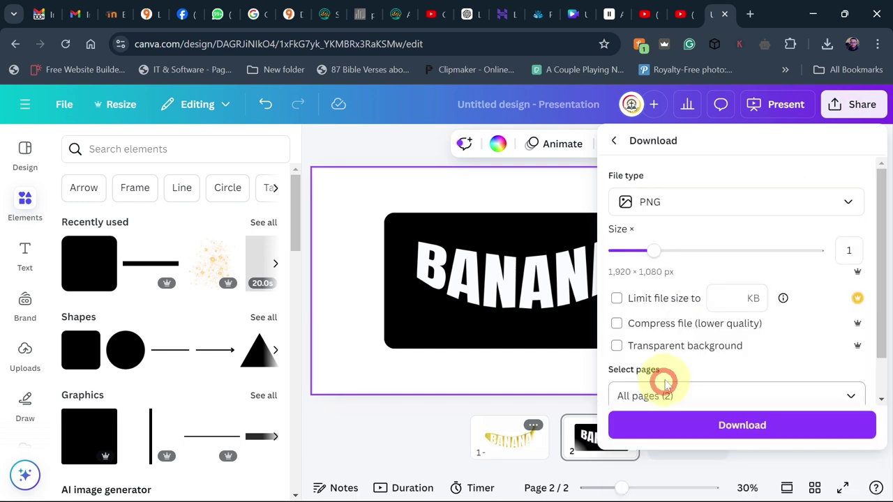
{"action": "scroll", "coordinate": [824, 351], "scroll_direction": "down", "scroll_amount": 1}
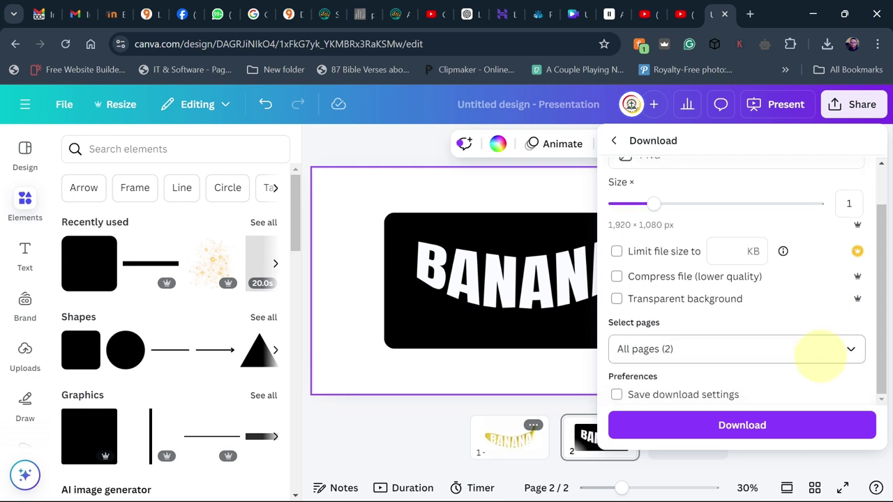
{"action": "left_click", "coordinate": [754, 356]}
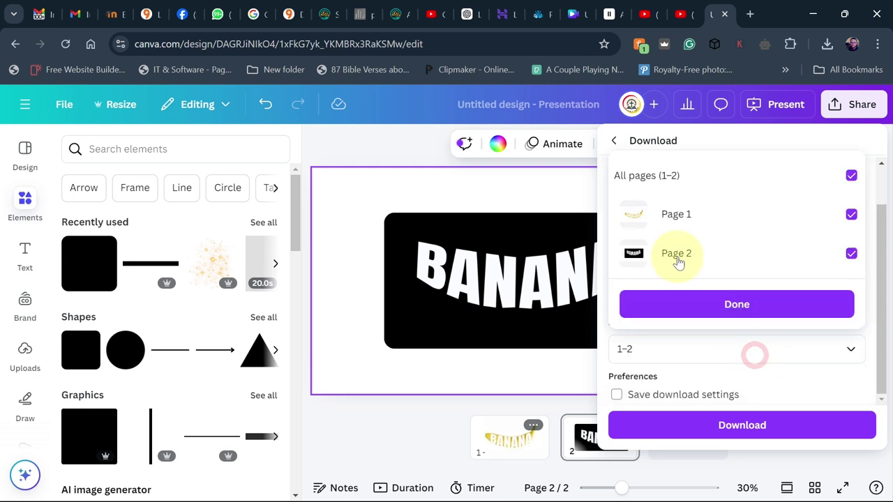
{"action": "left_click", "coordinate": [850, 215]}
{"action": "left_click", "coordinate": [729, 304]}
{"action": "left_click", "coordinate": [733, 426]}
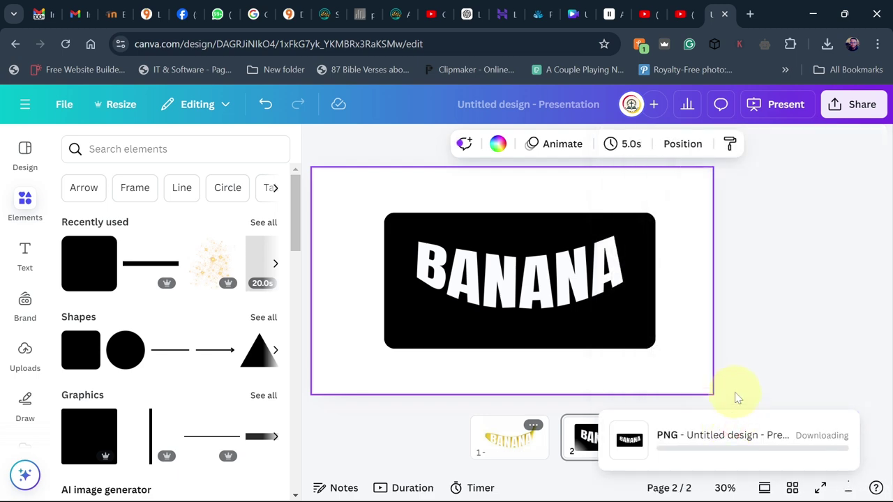
{"action": "left_click", "coordinate": [25, 352]}
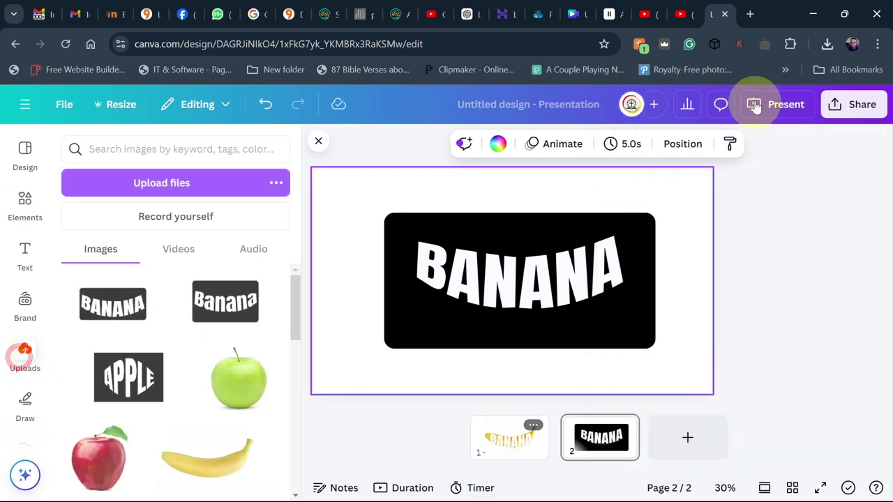
Upload the downloaded BANANA PNG from its folder into Canva's Uploads.
{"action": "left_click", "coordinate": [827, 44]}
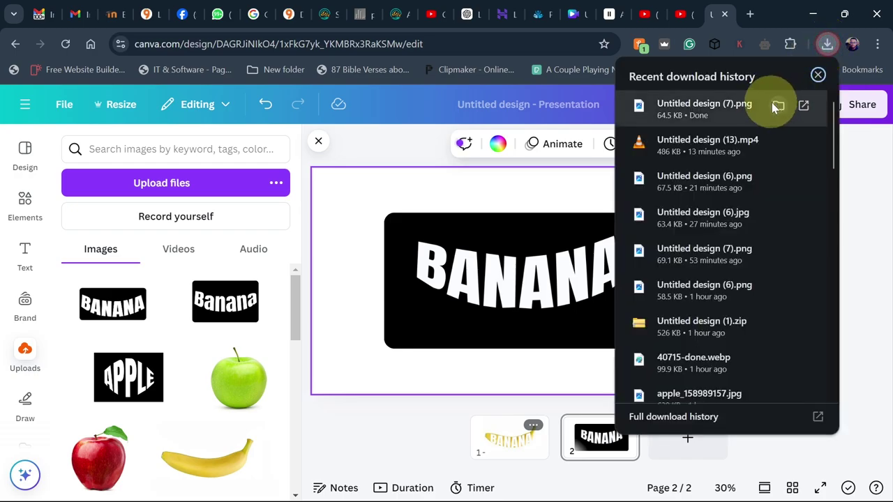
{"action": "left_click", "coordinate": [778, 106]}
{"action": "left_click_drag", "start_coordinate": [163, 170], "coordinate": [150, 328]}
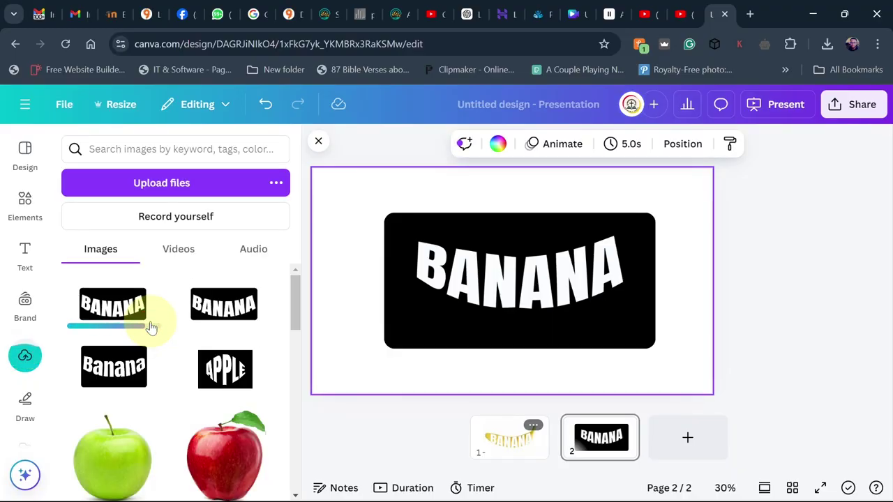
Delete page 2 and remove the BANANA lettering from page 1.
{"action": "right_click", "coordinate": [596, 436]}
{"action": "left_click", "coordinate": [680, 212]}
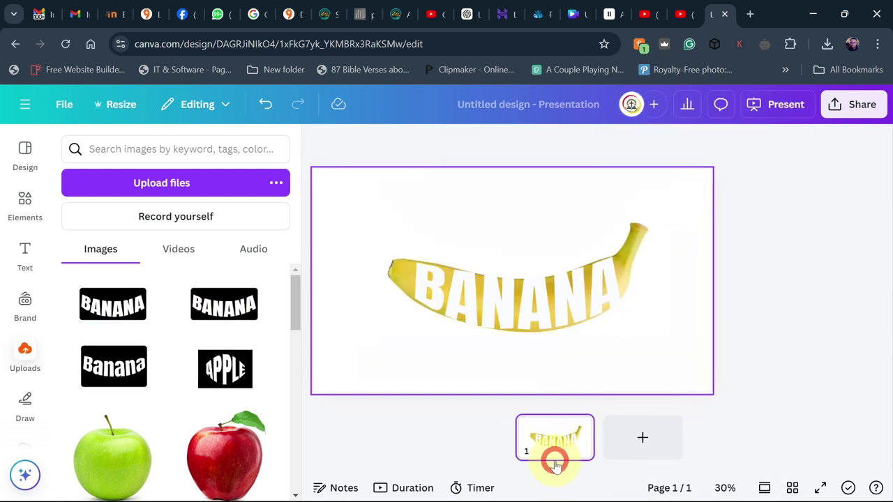
{"action": "left_click", "coordinate": [517, 311]}
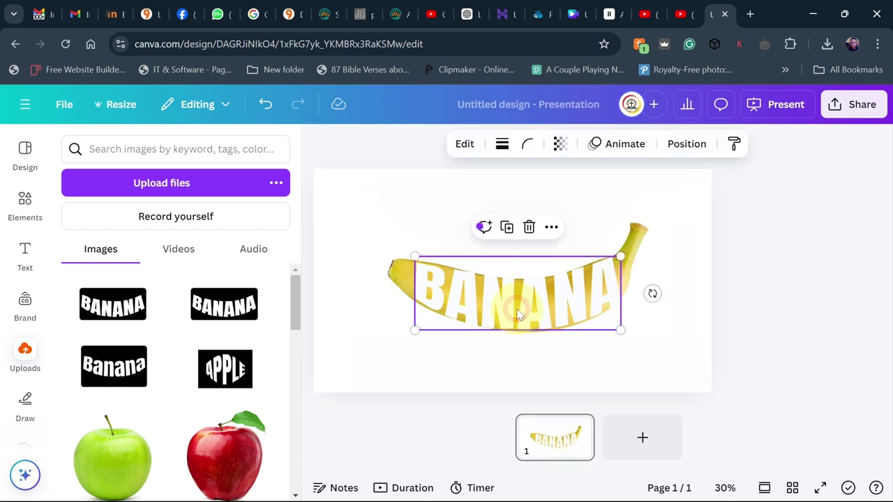
{"action": "key", "text": "Delete"}
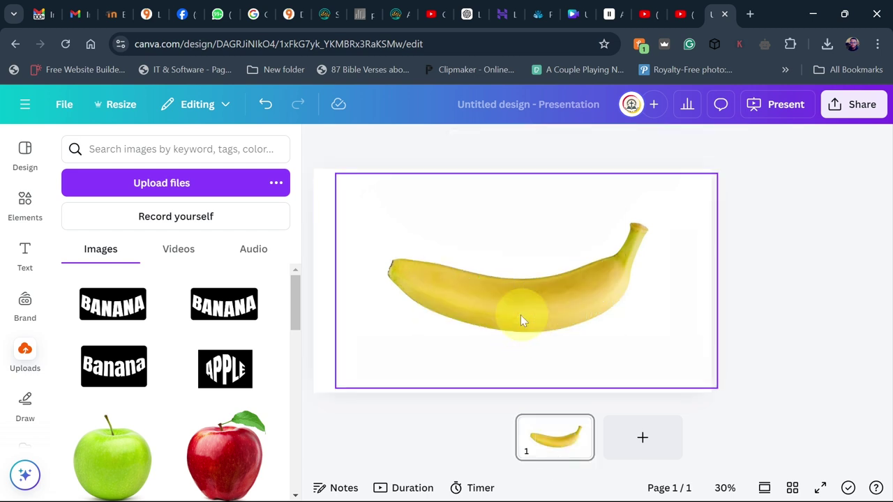
Add the uploaded BANANA image, enlarge and centre it, and remove its background.
{"action": "left_click", "coordinate": [115, 307]}
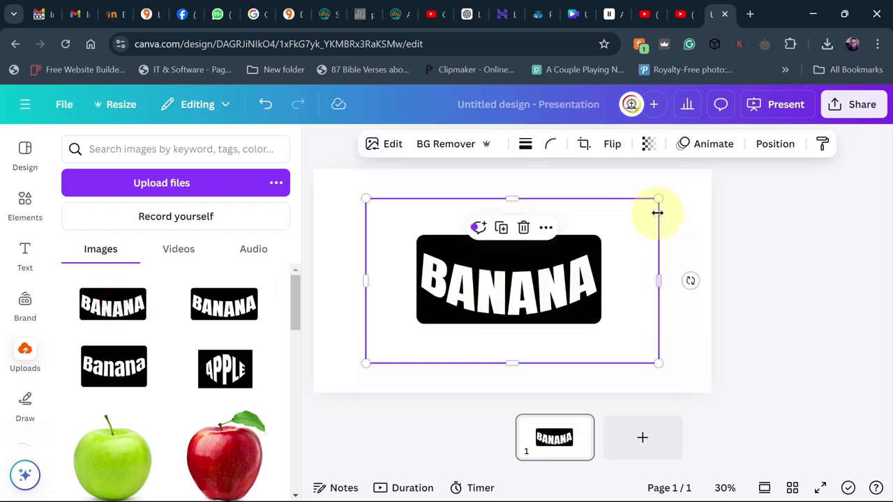
{"action": "left_click_drag", "start_coordinate": [660, 201], "coordinate": [677, 193]}
{"action": "left_click_drag", "start_coordinate": [470, 295], "coordinate": [476, 302]}
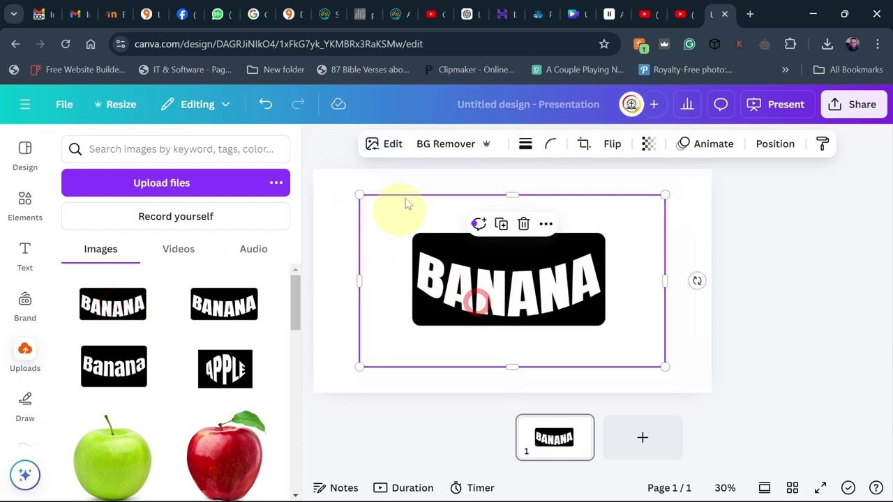
{"action": "left_click", "coordinate": [395, 145]}
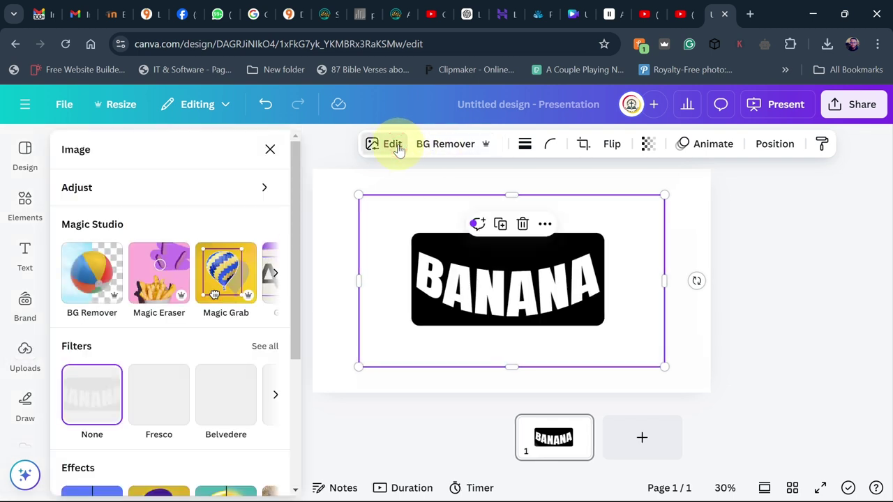
{"action": "left_click", "coordinate": [460, 143]}
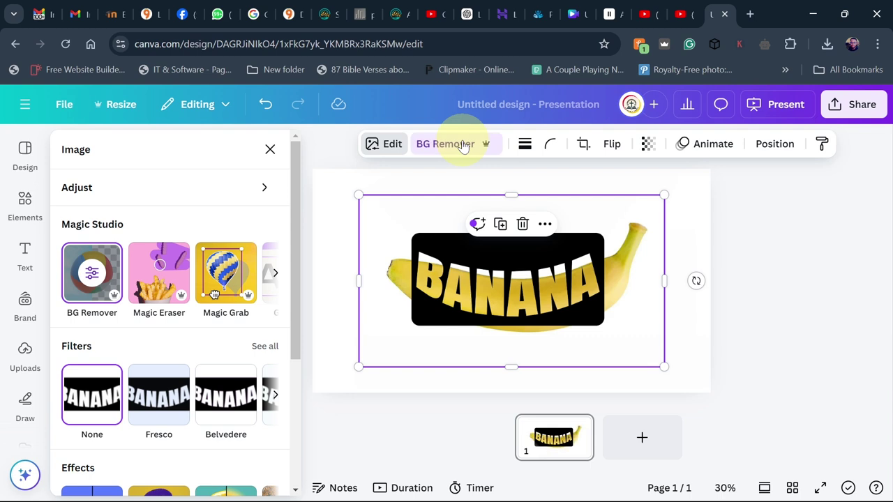
Resize and position the lettering image over the banana at about 1,601 × 901.
{"action": "left_click_drag", "start_coordinate": [525, 292], "coordinate": [527, 301]}
{"action": "left_click_drag", "start_coordinate": [663, 207], "coordinate": [691, 194]}
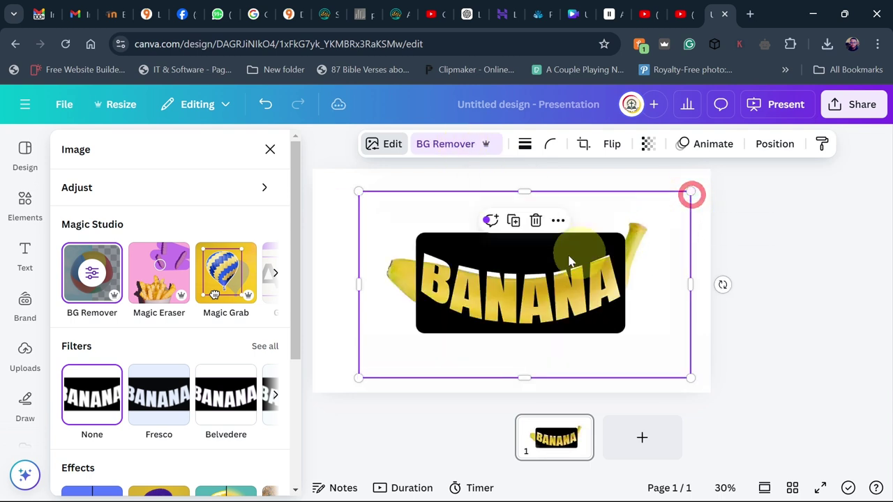
{"action": "left_click_drag", "start_coordinate": [531, 286], "coordinate": [530, 294]}
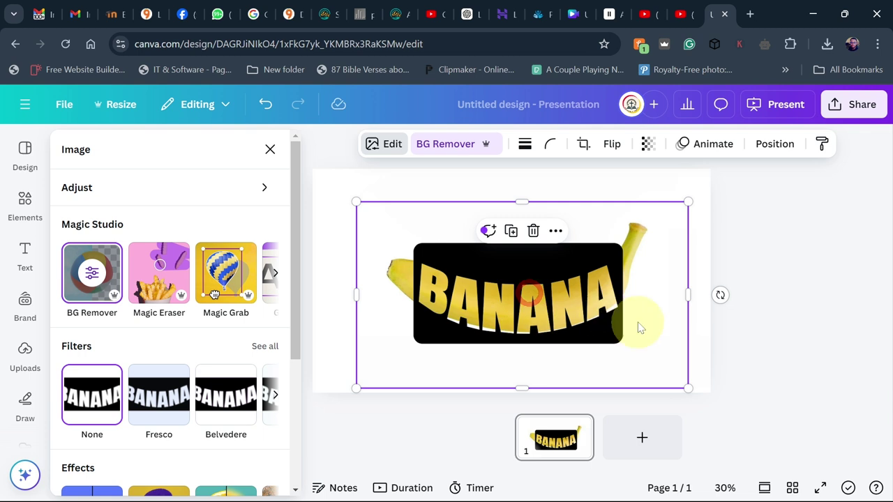
{"action": "left_click_drag", "start_coordinate": [593, 292], "coordinate": [592, 290]}
{"action": "left_click_drag", "start_coordinate": [686, 385], "coordinate": [684, 383]}
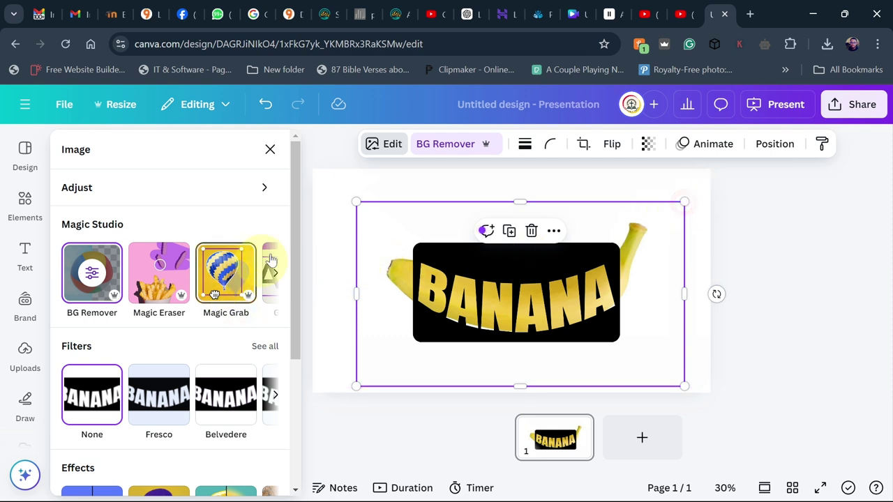
{"action": "scroll", "coordinate": [286, 300], "scroll_direction": "down", "scroll_amount": 2}
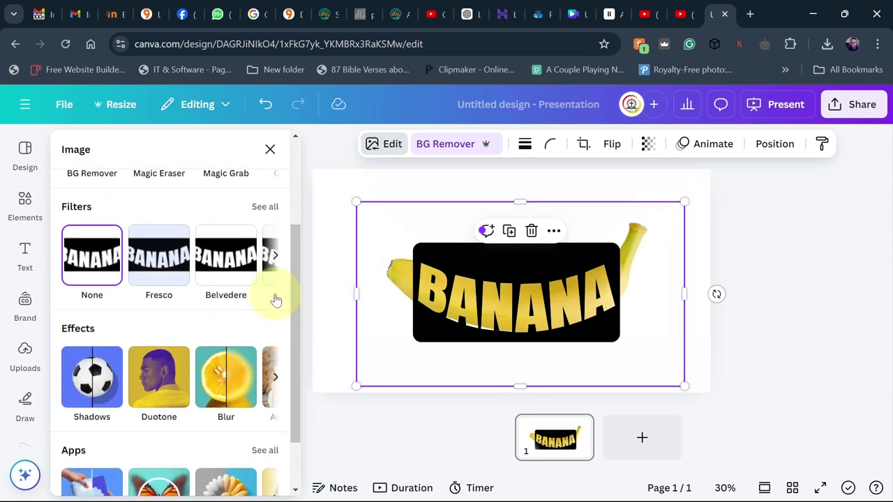
{"action": "scroll", "coordinate": [275, 298], "scroll_direction": "down", "scroll_amount": 1}
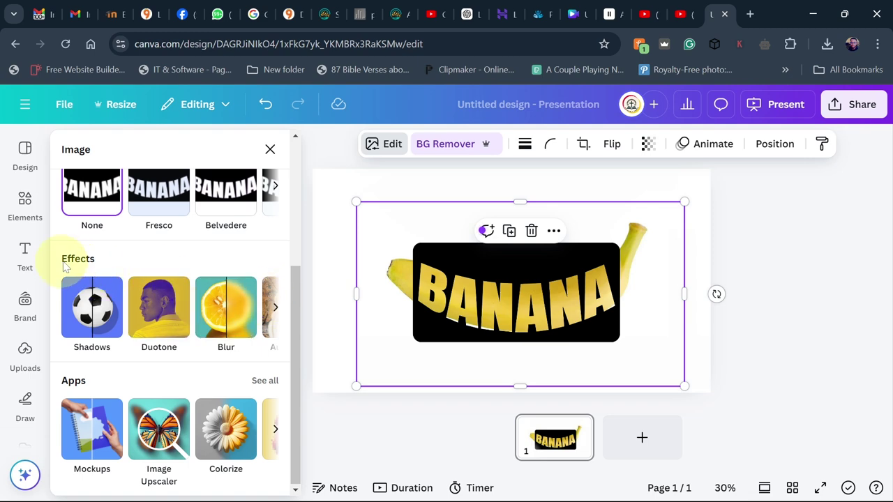
{"action": "left_click", "coordinate": [158, 315]}
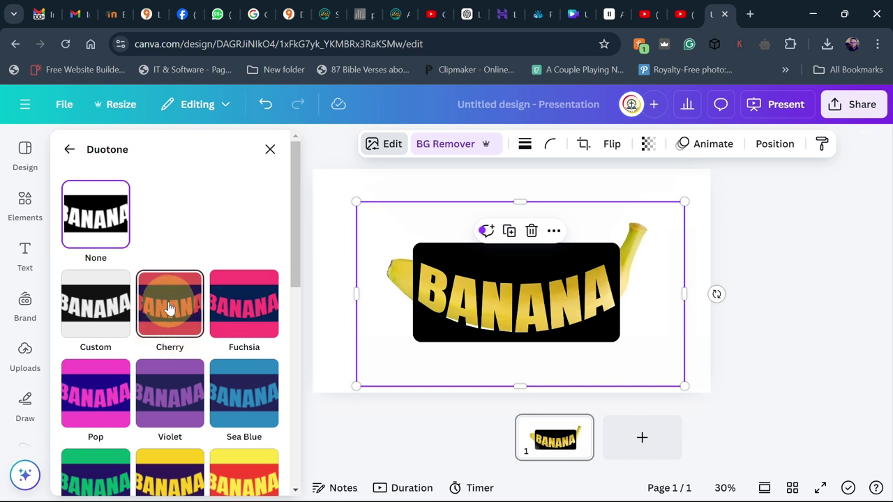
Apply the Cherry duotone and make its shadows colour almost white.
{"action": "left_click", "coordinate": [172, 308]}
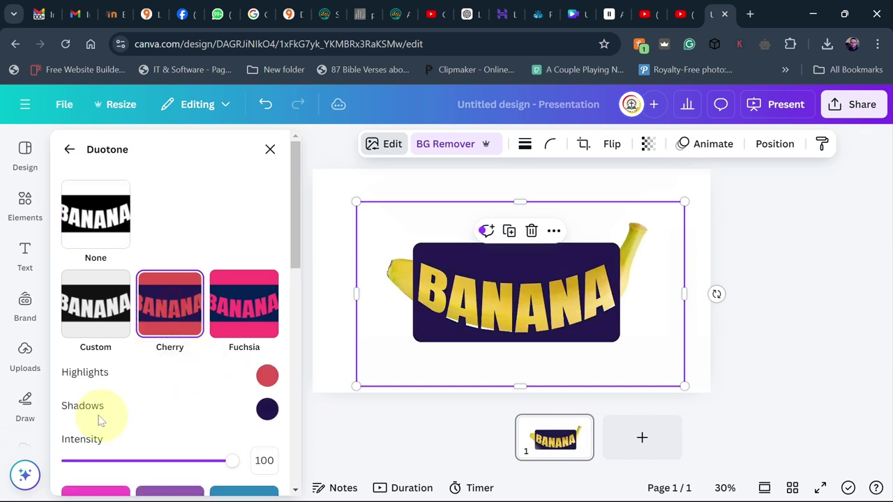
{"action": "left_click", "coordinate": [266, 411]}
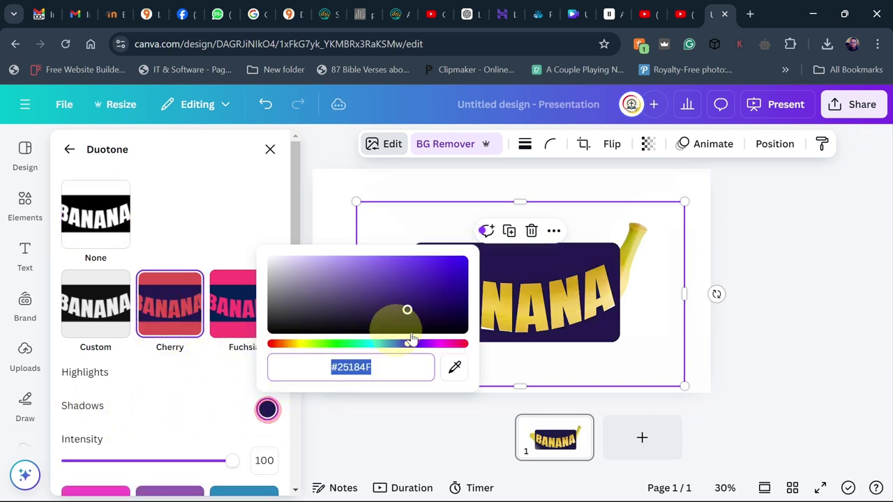
{"action": "left_click", "coordinate": [374, 296]}
{"action": "left_click_drag", "start_coordinate": [375, 296], "coordinate": [259, 262]}
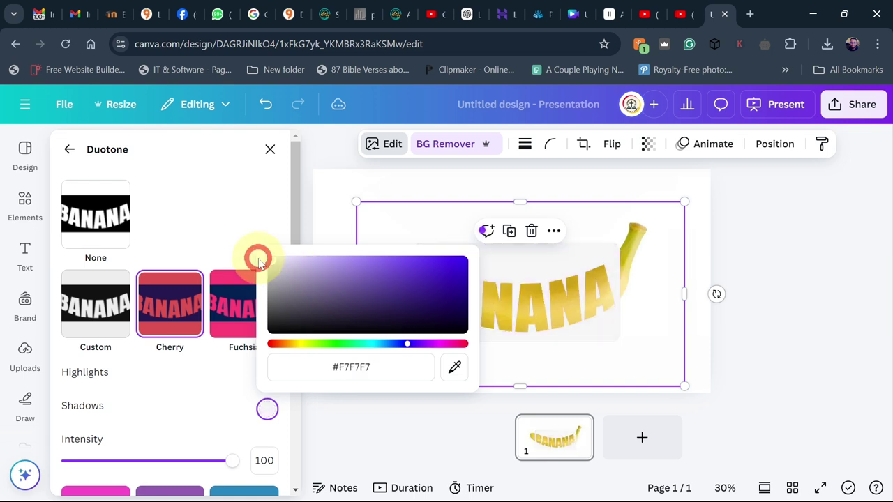
{"action": "left_click", "coordinate": [259, 237]}
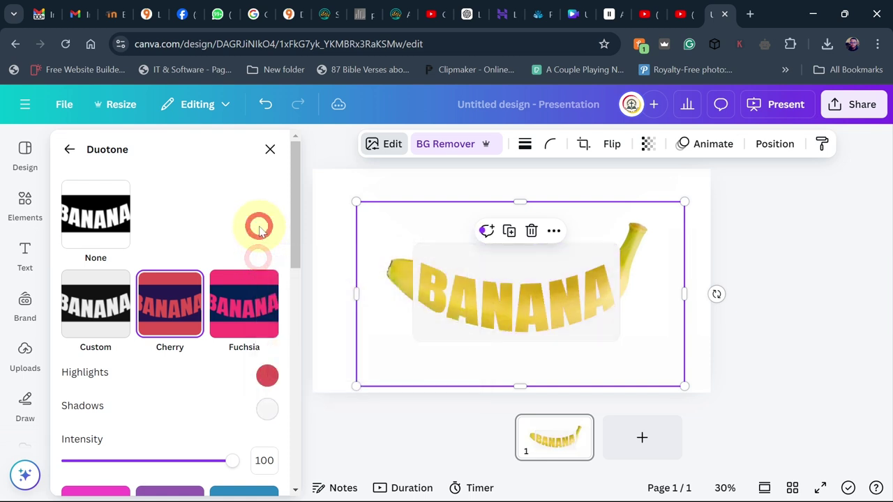
Set the duotone highlights near white and the shadows to pure white #FFFFFF.
{"action": "left_click", "coordinate": [268, 376]}
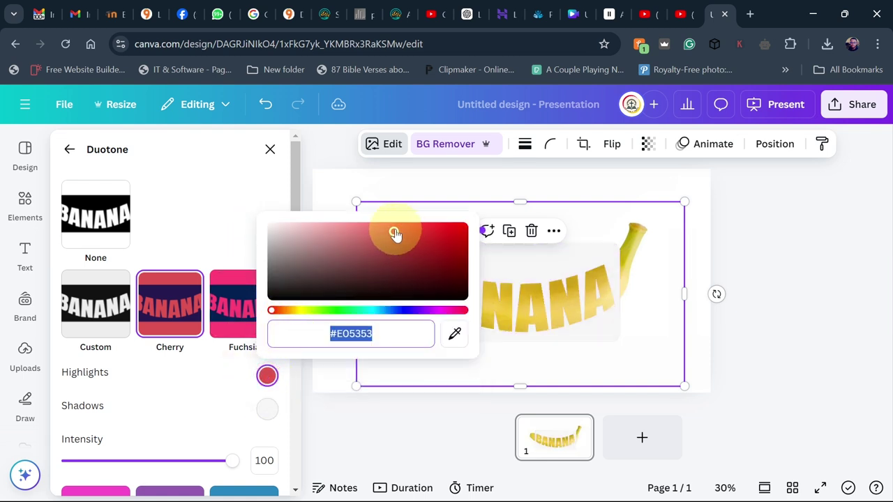
{"action": "left_click_drag", "start_coordinate": [394, 235], "coordinate": [240, 232]}
{"action": "left_click", "coordinate": [236, 207]}
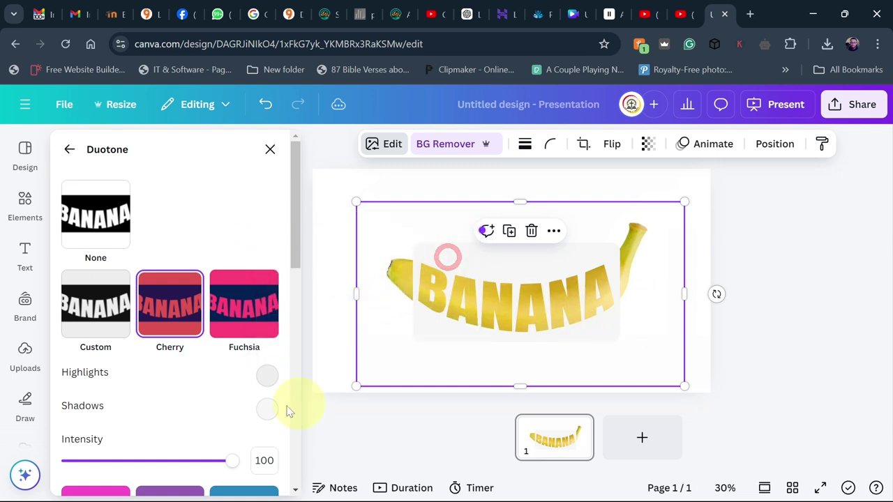
{"action": "left_click", "coordinate": [264, 411]}
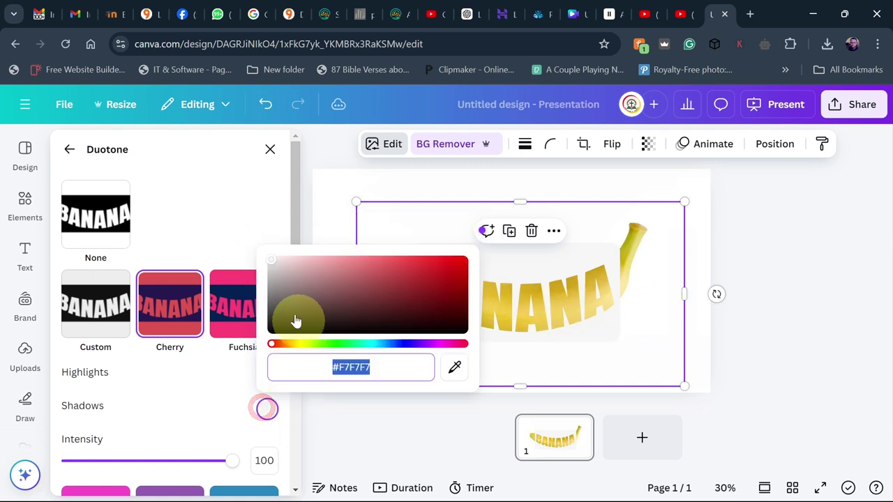
{"action": "left_click_drag", "start_coordinate": [271, 266], "coordinate": [249, 257]}
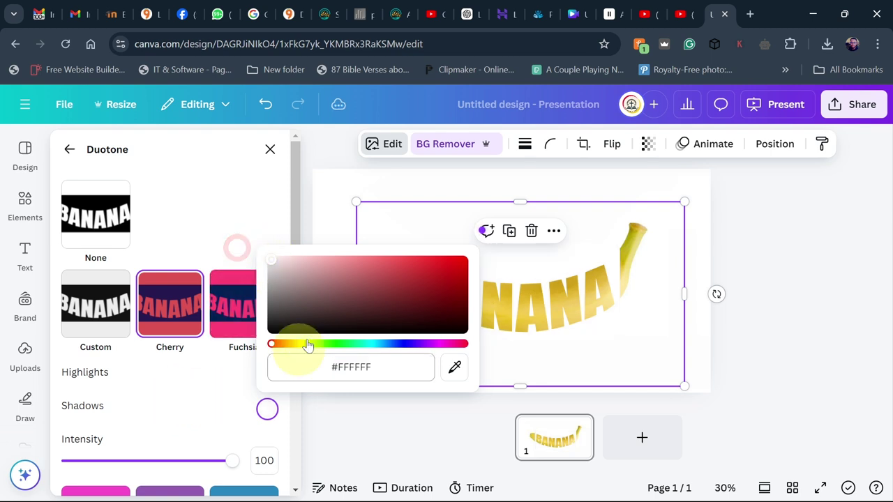
{"action": "left_click", "coordinate": [785, 263]}
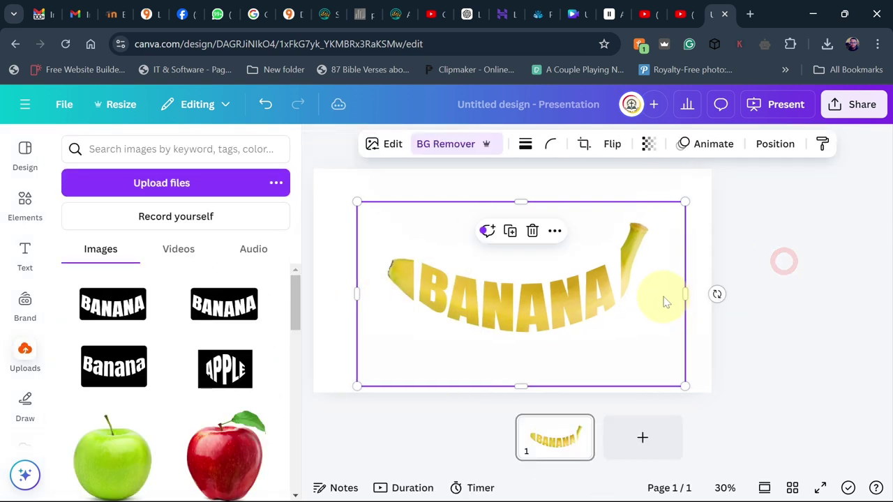
Crop the lettering image's left and right sides inward and extend the top edge upward.
{"action": "left_click_drag", "start_coordinate": [682, 294], "coordinate": [613, 289]}
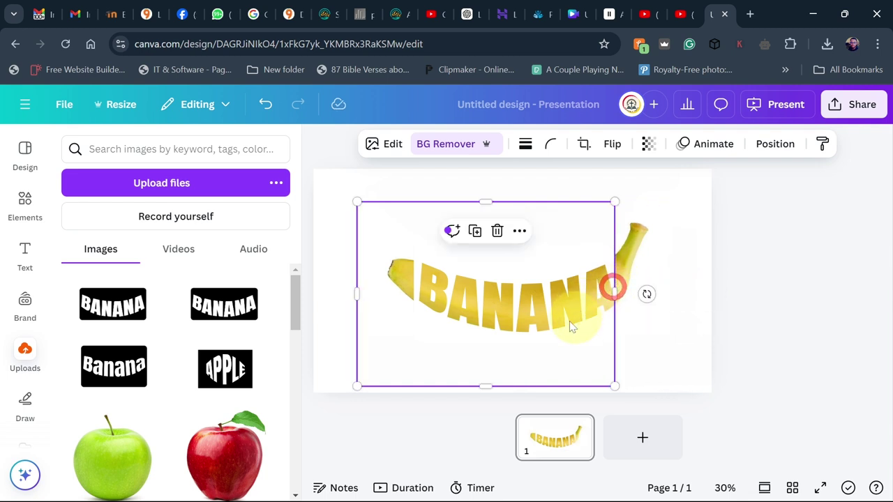
{"action": "left_click_drag", "start_coordinate": [357, 294], "coordinate": [419, 289]}
{"action": "left_click_drag", "start_coordinate": [615, 293], "coordinate": [605, 293]}
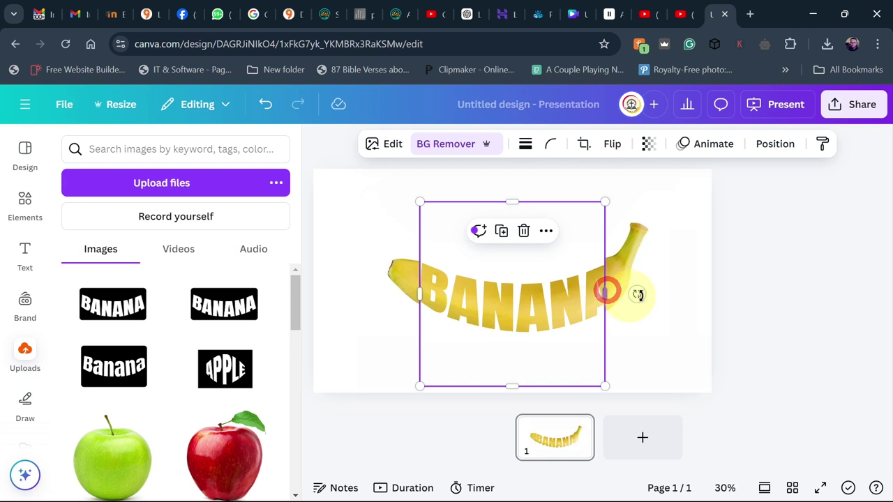
{"action": "left_click_drag", "start_coordinate": [508, 202], "coordinate": [511, 191]}
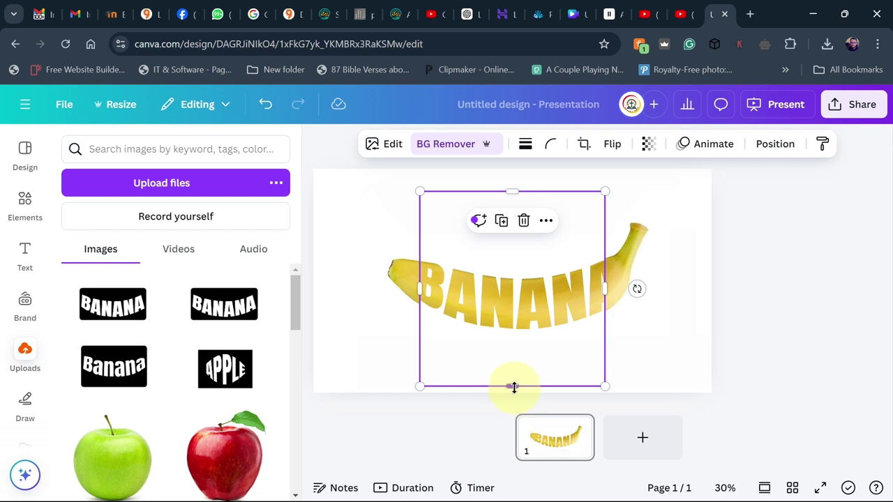
Reposition the lettering inside the crop, extend the bottom edge down, and trim the left edge slightly.
{"action": "left_click", "coordinate": [379, 310]}
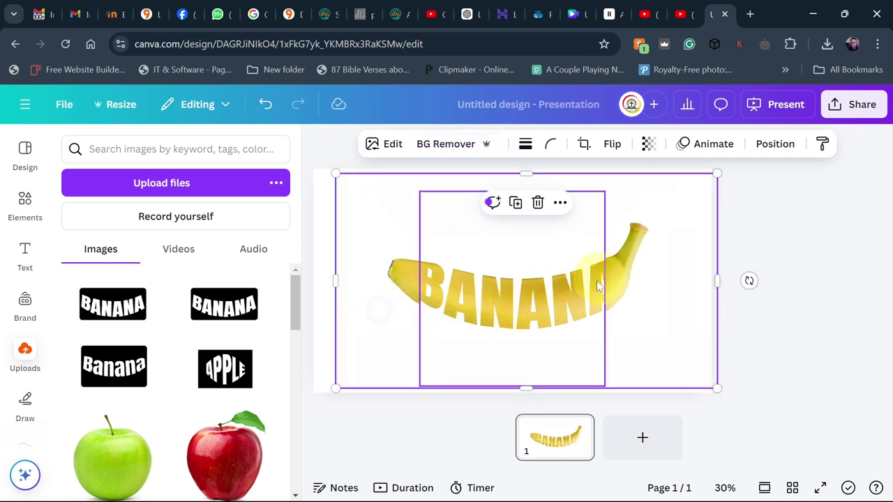
{"action": "left_click_drag", "start_coordinate": [538, 312], "coordinate": [534, 297]}
{"action": "left_click_drag", "start_coordinate": [510, 366], "coordinate": [510, 393]}
{"action": "left_click_drag", "start_coordinate": [510, 303], "coordinate": [512, 309]}
{"action": "mouse_move", "coordinate": [419, 283]}
{"action": "left_mouse_down"}
{"action": "mouse_move", "coordinate": [448, 282]}
{"action": "mouse_move", "coordinate": [414, 285]}
{"action": "left_mouse_up"}
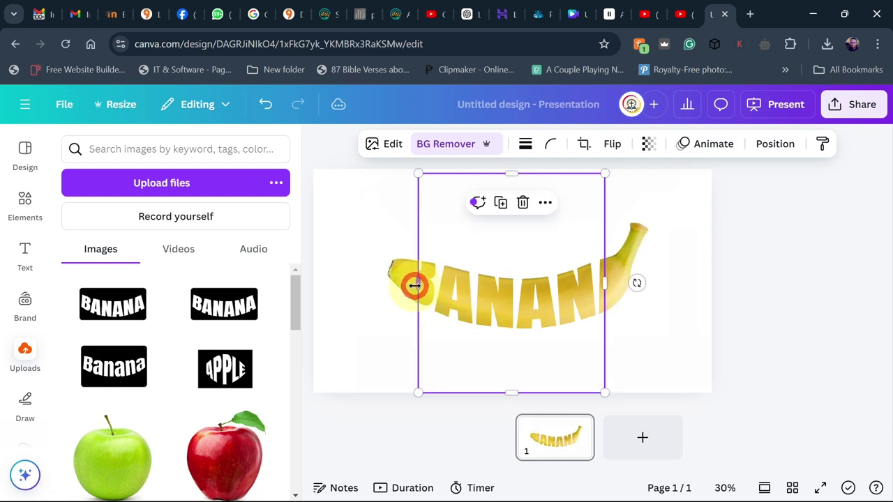
Undo the last crop change, raise the top edge slightly, then finish cropping and deselect the image.
{"action": "key", "text": "ctrl+z"}
{"action": "key", "text": "ctrl+z"}
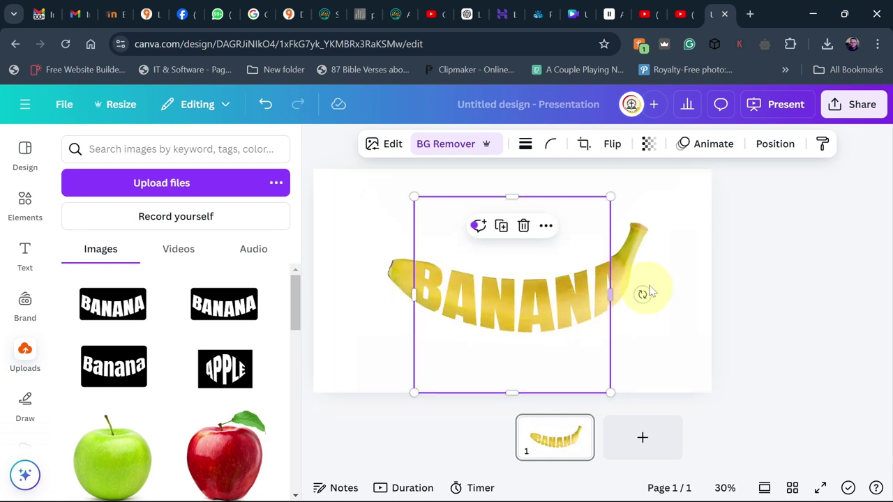
{"action": "left_click_drag", "start_coordinate": [512, 196], "coordinate": [511, 191]}
{"action": "double_click", "coordinate": [527, 321]}
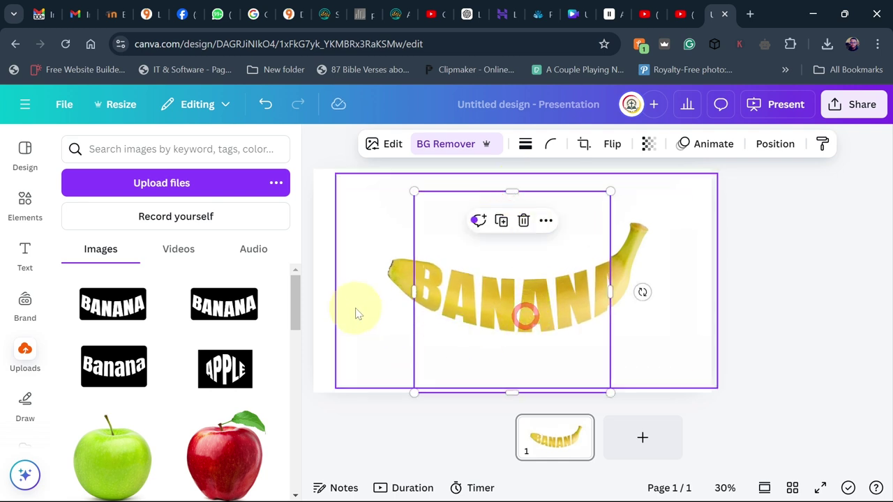
{"action": "left_click", "coordinate": [354, 307]}
{"action": "left_click", "coordinate": [694, 291]}
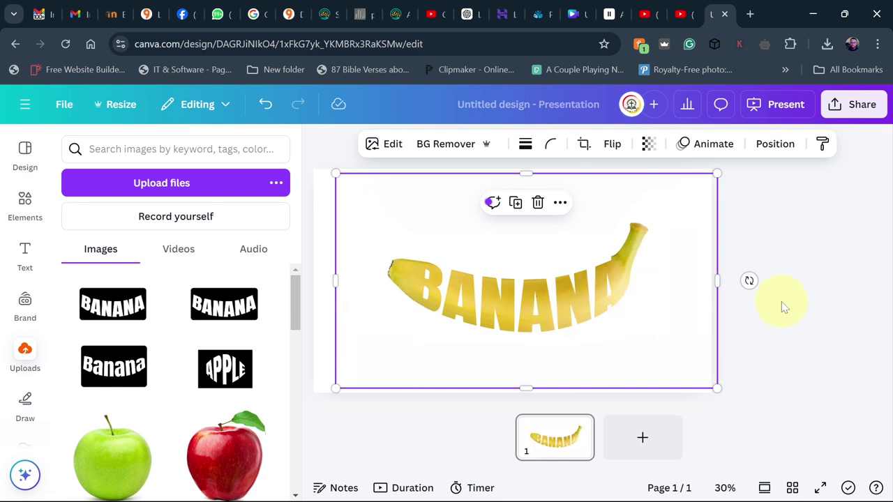
{"action": "left_click", "coordinate": [760, 220]}
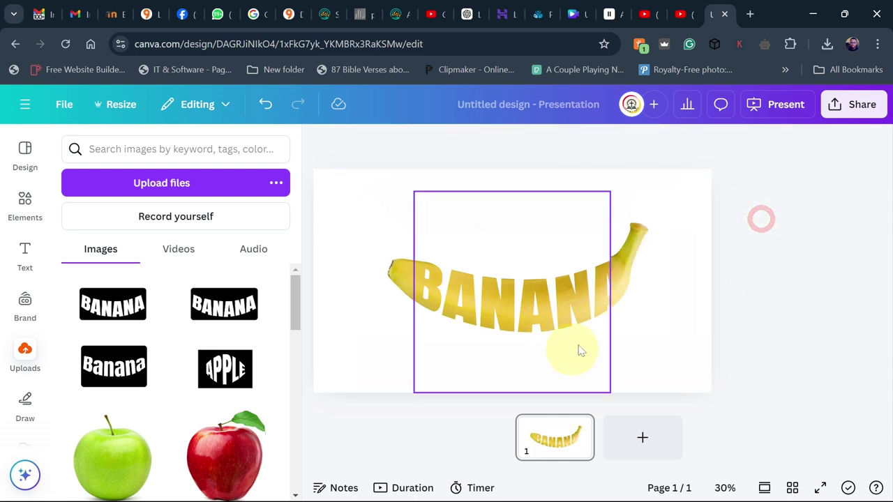
Download the design as a JPG and open Untitled design (7).jpg in the photo viewer.
{"action": "left_click", "coordinate": [853, 112]}
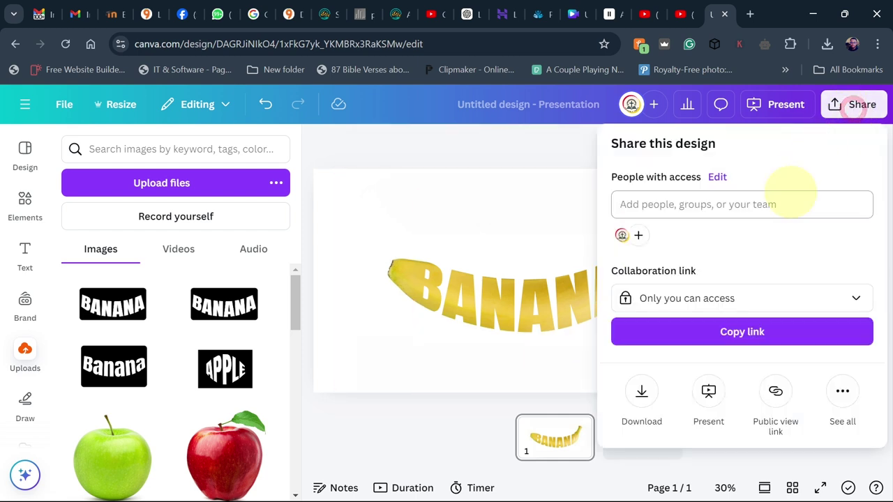
{"action": "left_click", "coordinate": [646, 390]}
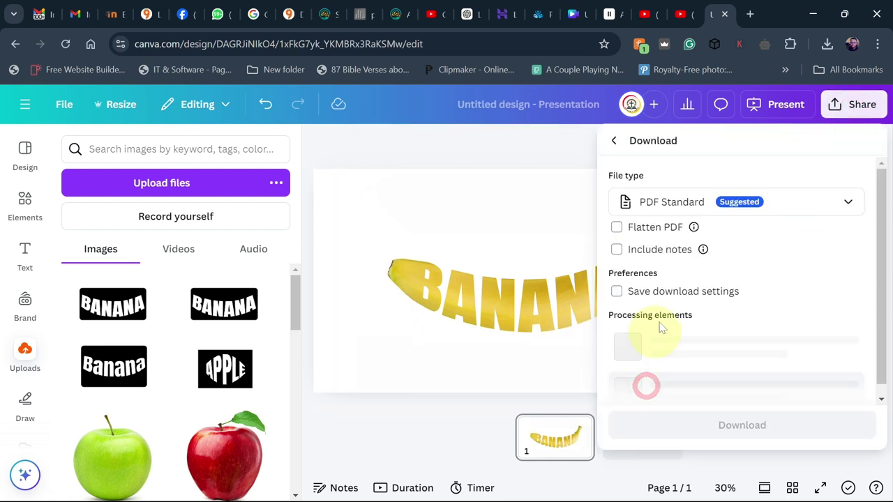
{"action": "left_click", "coordinate": [793, 201]}
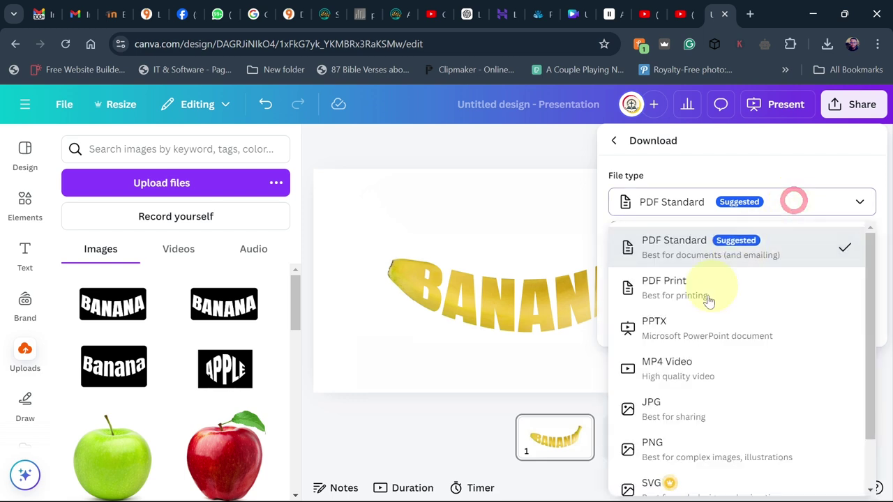
{"action": "left_click", "coordinate": [655, 408]}
{"action": "left_click", "coordinate": [710, 428]}
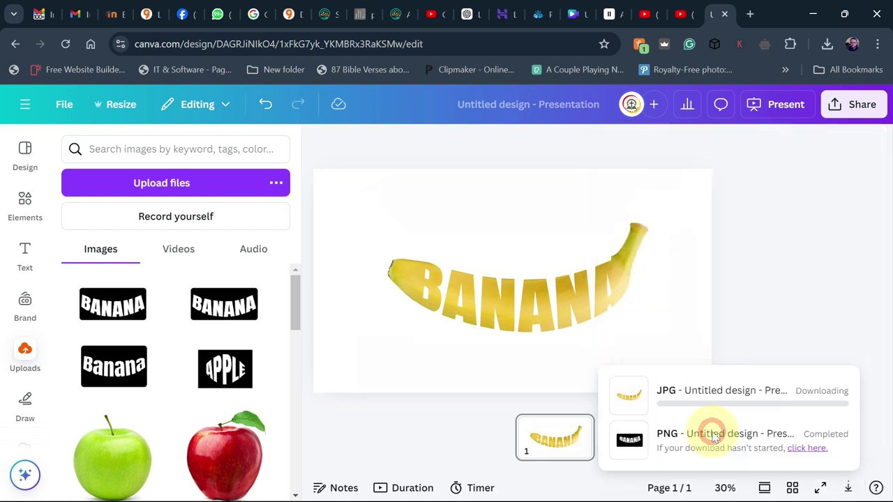
{"action": "left_click", "coordinate": [644, 50]}
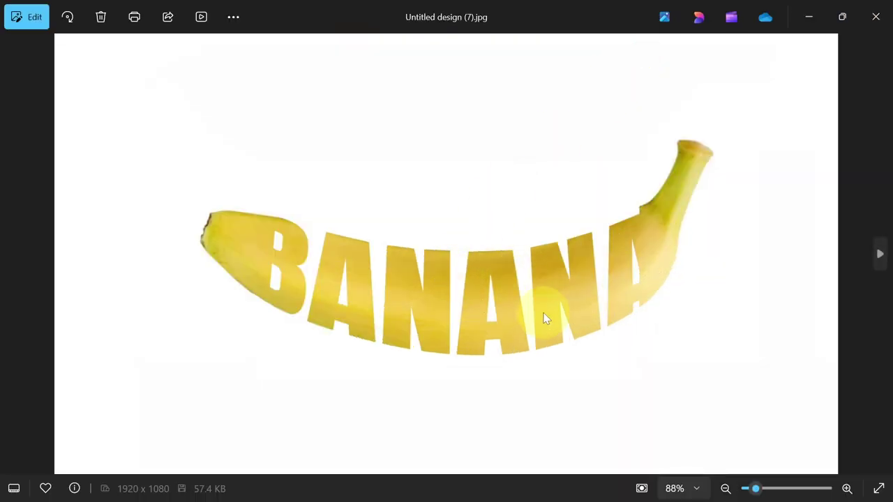